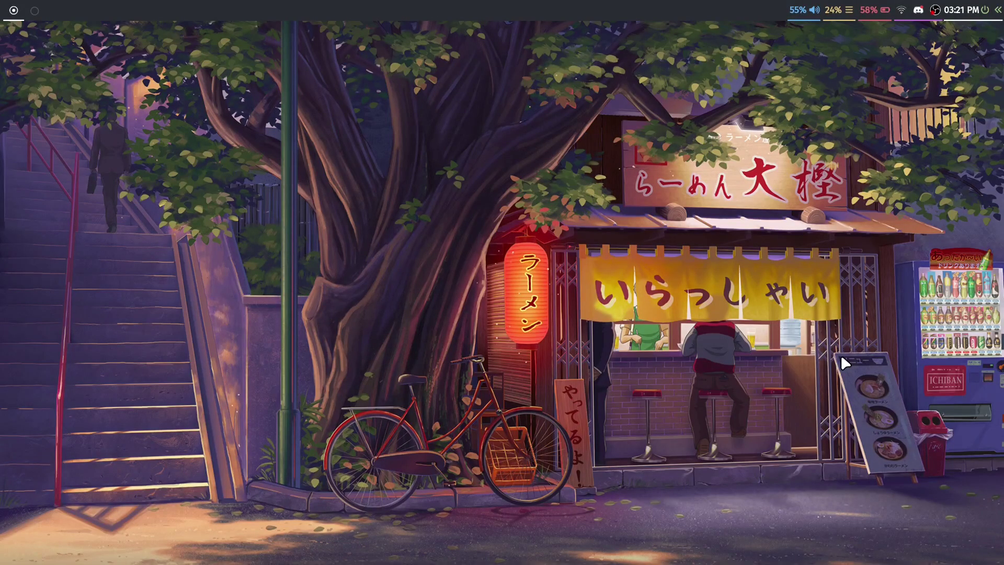
Open a kitty terminal, drag it out and back into its tile, then close it
key(super+Return)
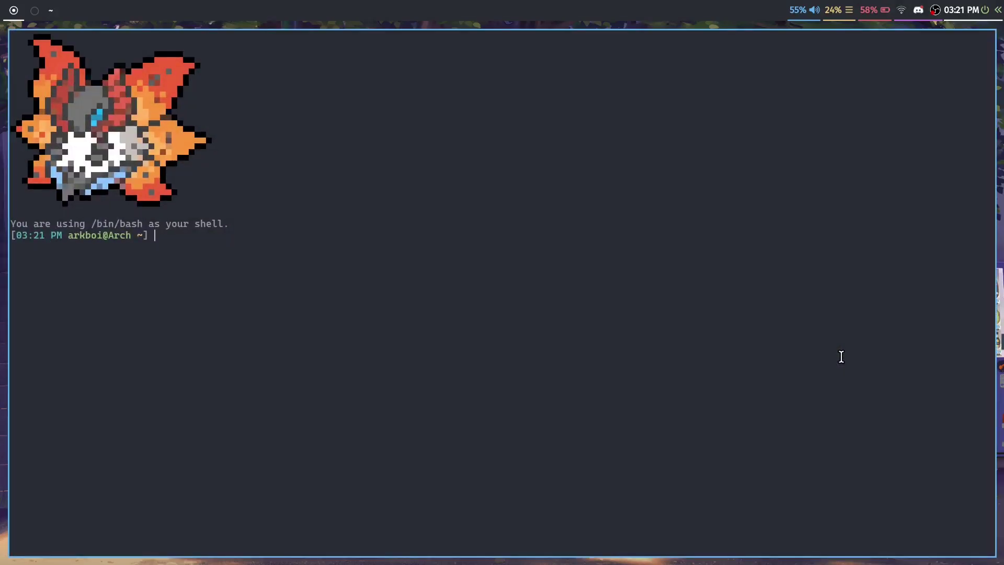
super+drag(469, 152, 939, 468)
key(super+q)
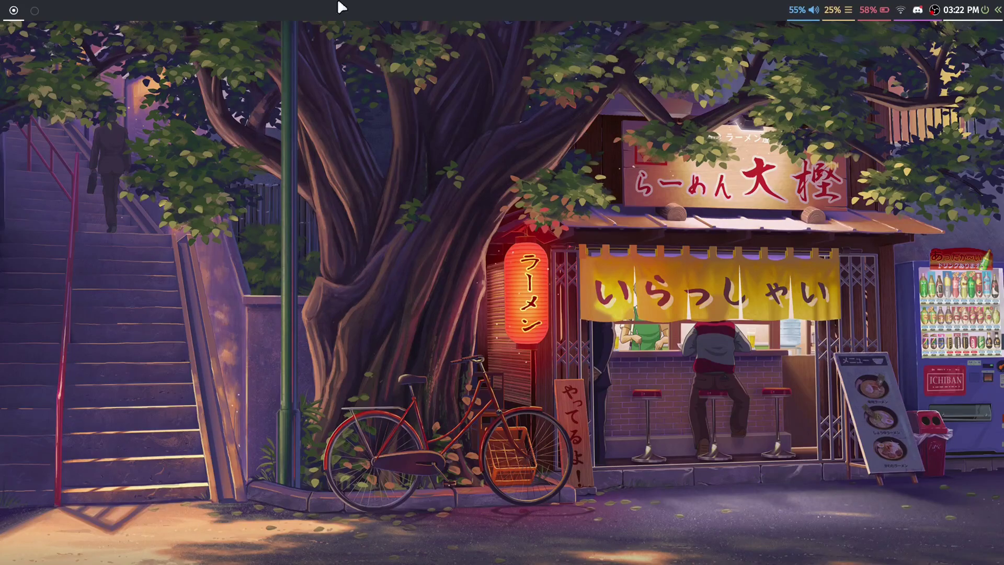
Open kitty and run neofetch to show the system information
key(super+Return)
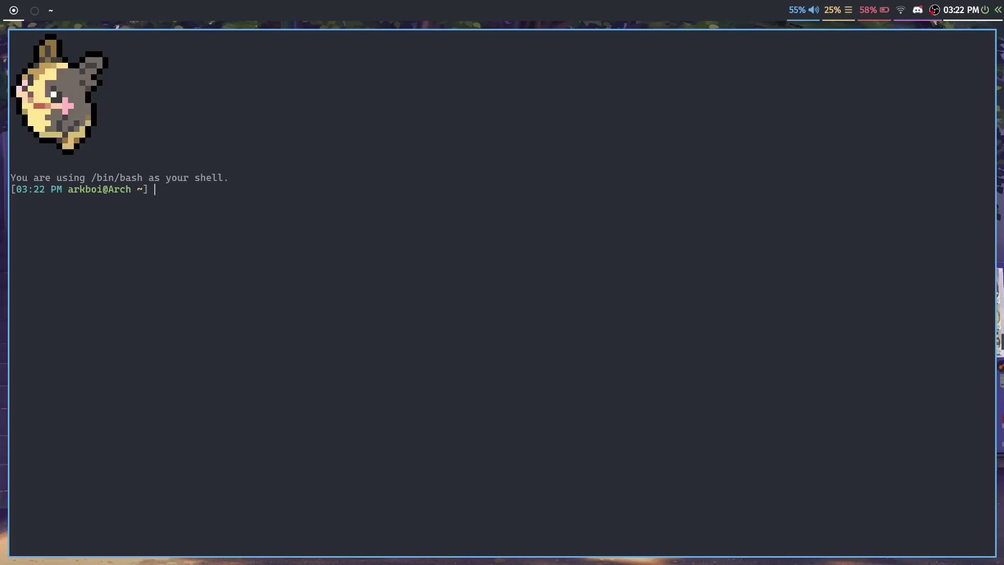
text(neofetch)
key(Return)
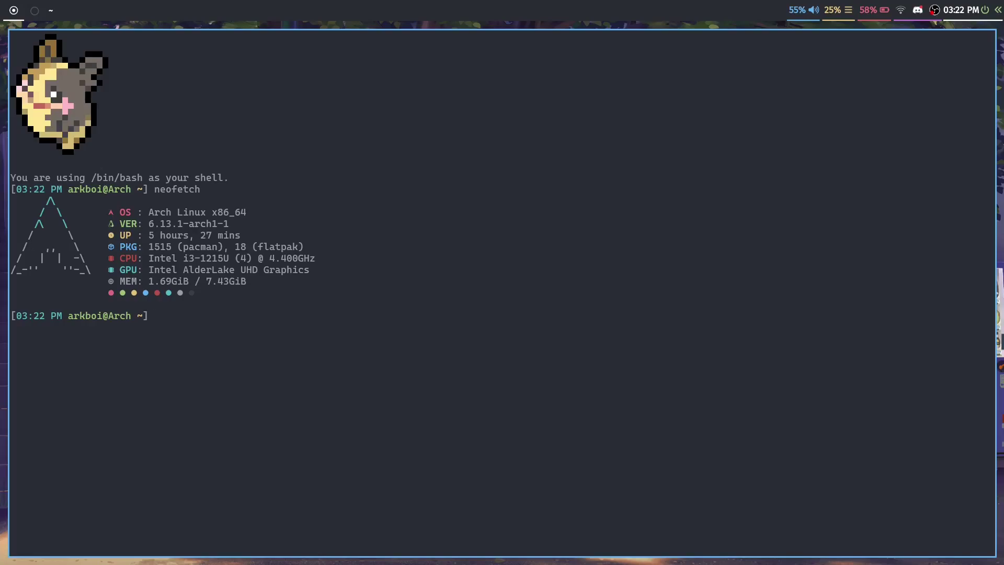
Select the neofetch output, delete the stray 'z', then replace kitty with a fresh terminal
text(z)
drag(531, 321, 485, 251)
click(418, 287)
key(BackSpace)
key(ctrl+d)
key(super+Return)
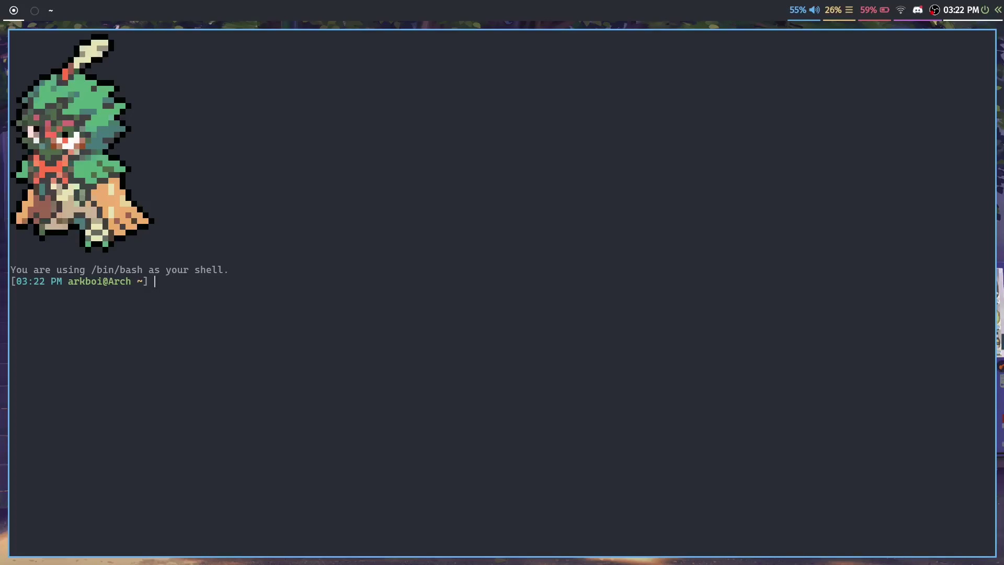
Run 'pacman -S yu' and select the resulting root-permission error
text(pacman -S yu)
key(Return)
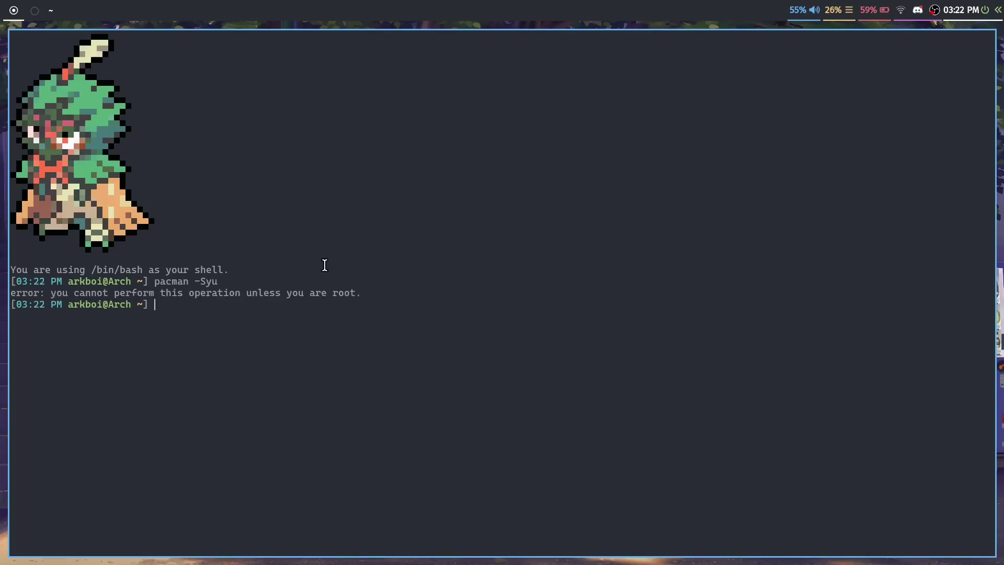
drag(310, 293, 359, 304)
click(346, 300)
Try adding 'sudo' to the recalled upgrade command, then clear the command line
text(sudo)
key(BackSpace)
key(BackSpace)
key(BackSpace)
key(BackSpace)
key(BackSpace)
key(Up)
key(Left)
text(sudo)
key(Right)
key(Down)
Rerun the upgrade with 'sudo !!', enter the account password, then close kitty
text(sudo !!)
key(Return)
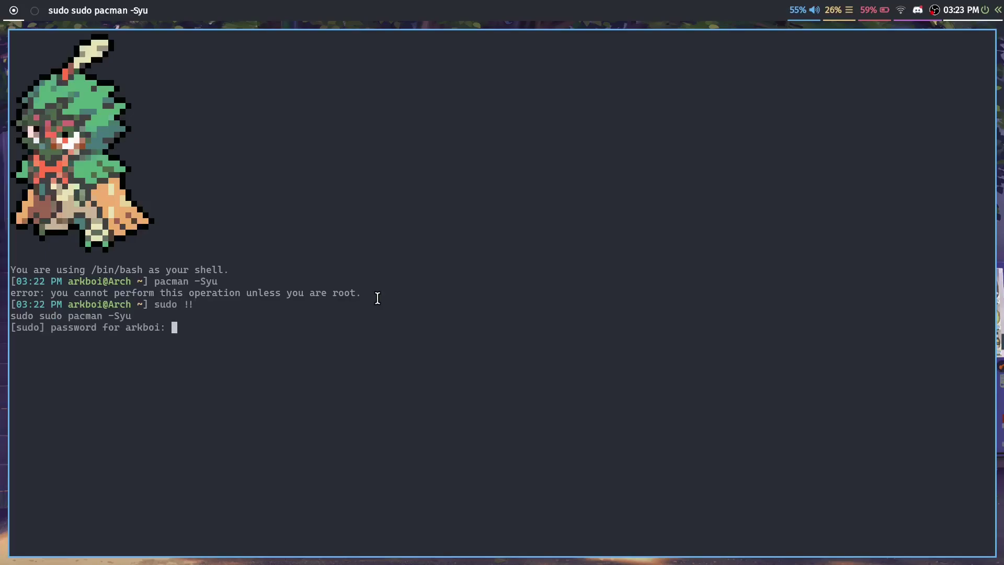
key(Return)
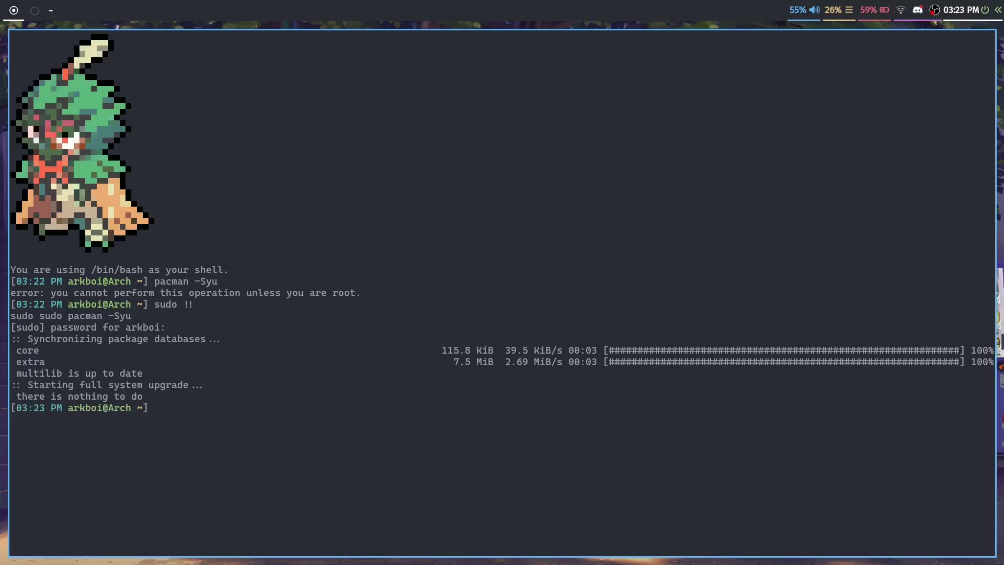
key(ctrl+d)
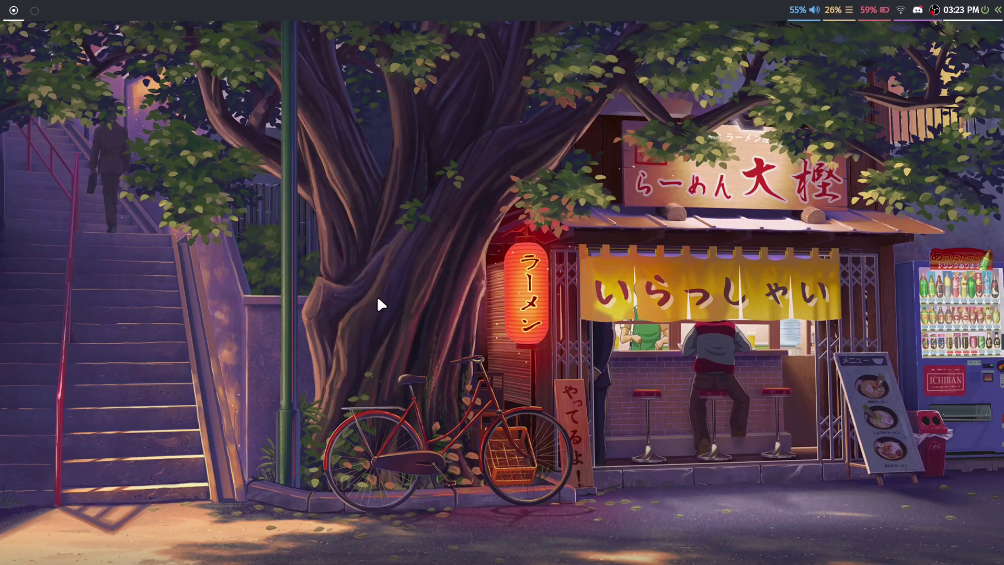
key(super+e)
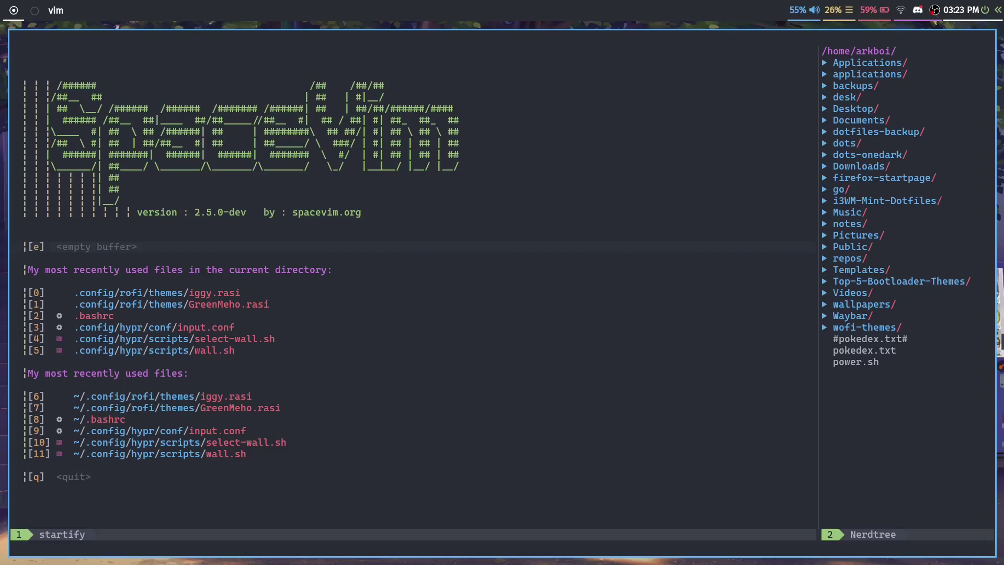
key(e)
key(i)
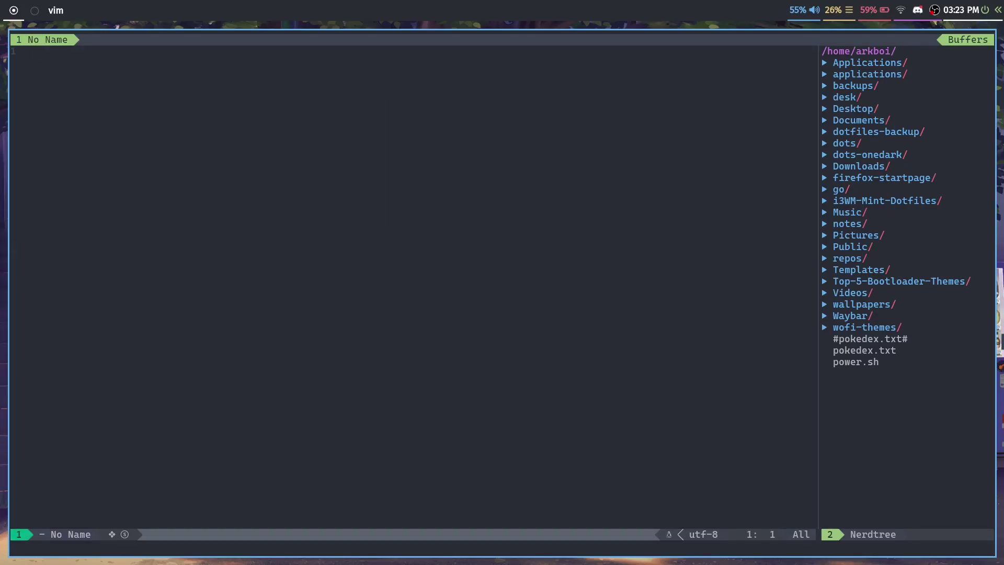
key(Escape)
text(:e .config/hyp)
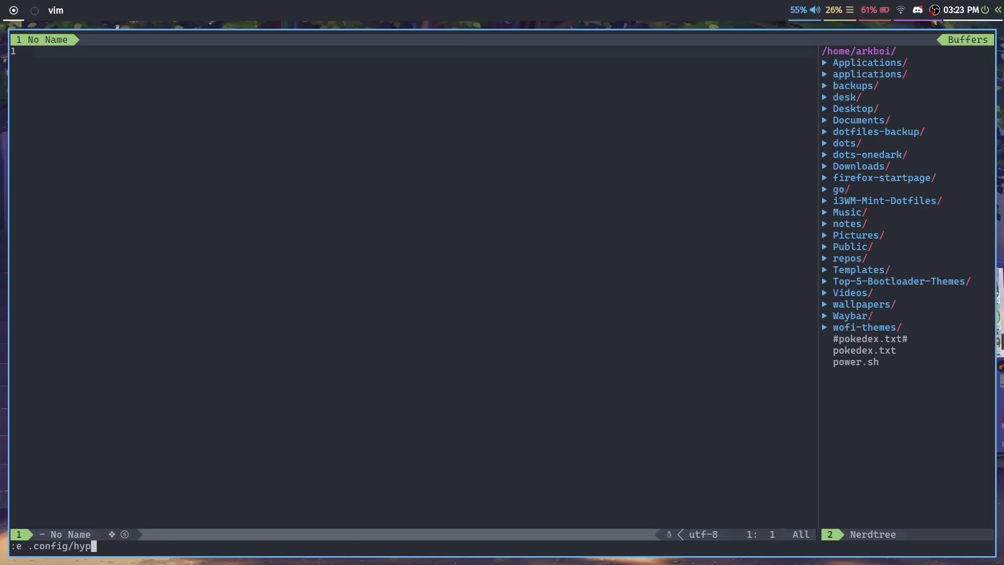
text(r/hyprland.conf)
key(Return)
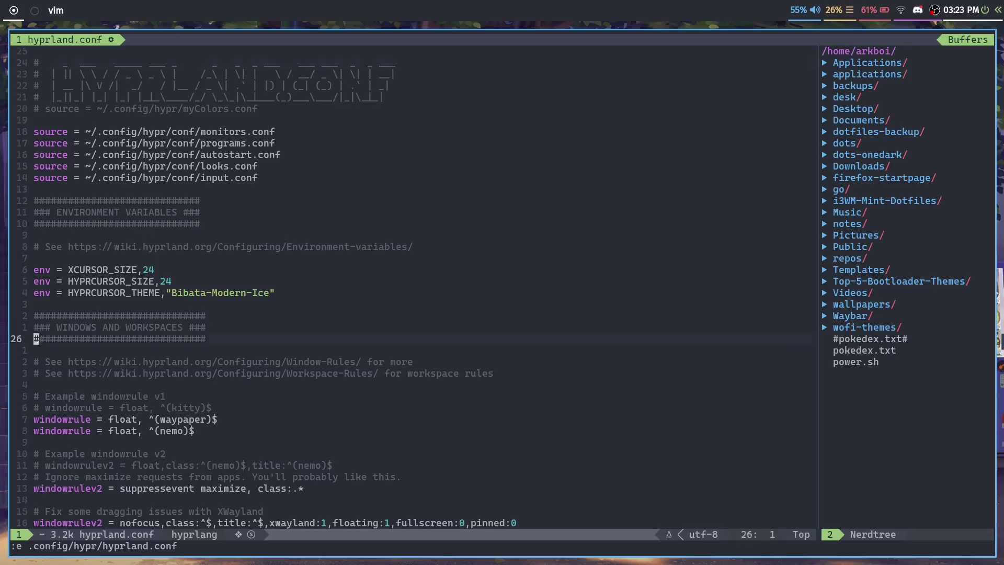
key(j)
key(j)
key(j)
key(j)
key(j)
key(j)
key(j)
key(j)
key(j)
key(j)
key(j)
key(j)
key(j)
key(j)
key(j)
key(j)
key(j)
key(j)
key(j)
key(j)
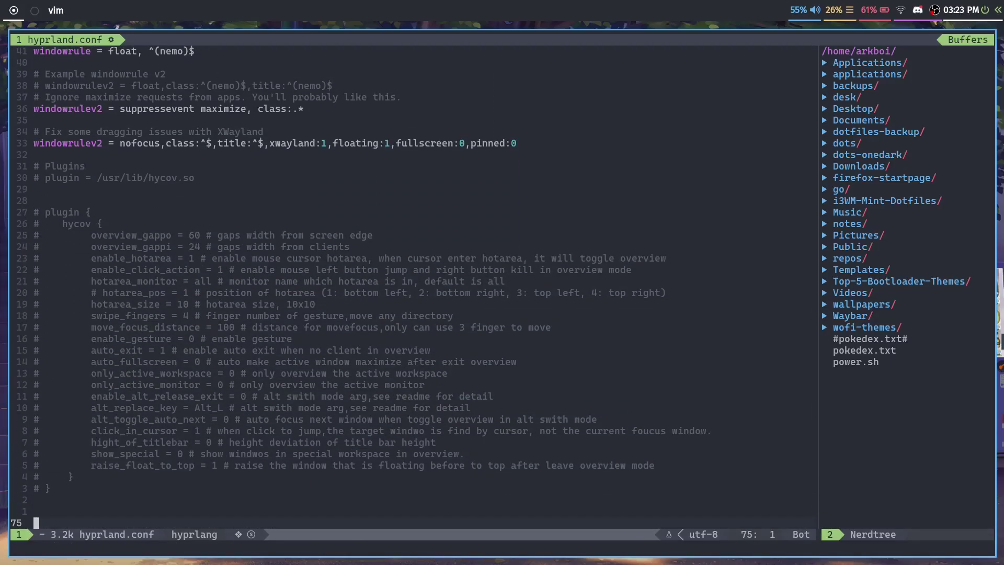
key(k)
key(k)
key(k)
key(k)
key(k)
key(k)
key(k)
key(k)
key(k)
key(k)
key(k)
key(k)
key(k)
key(k)
key(k)
key(k)
key(k)
key(k)
key(k)
key(k)
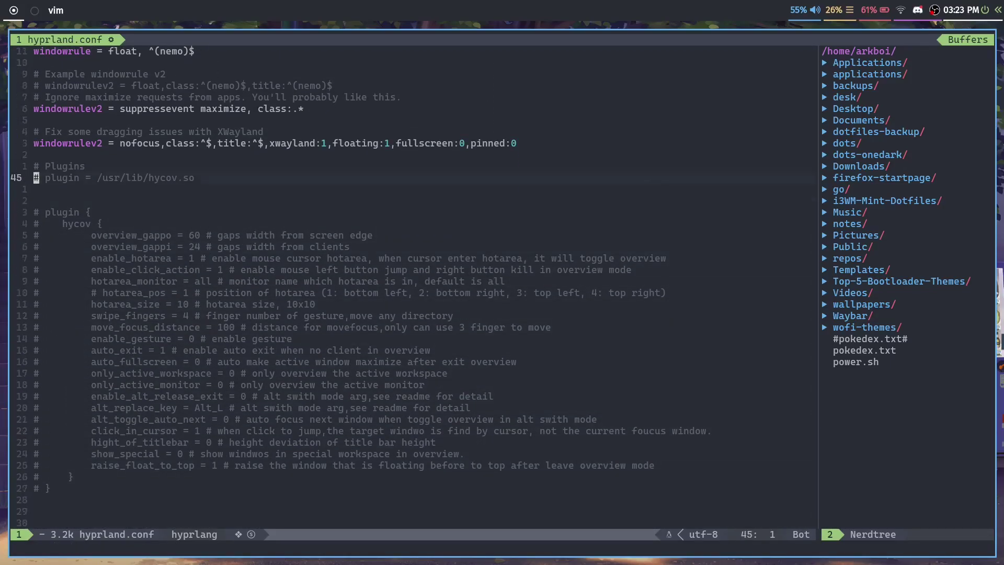
key(k)
key(k)
key(k)
key(k)
key(k)
key(k)
key(k)
key(k)
key(k)
key(k)
key(k)
key(k)
key(k)
key(k)
key(k)
key(k)
key(k)
key(k)
key(k)
key(k)
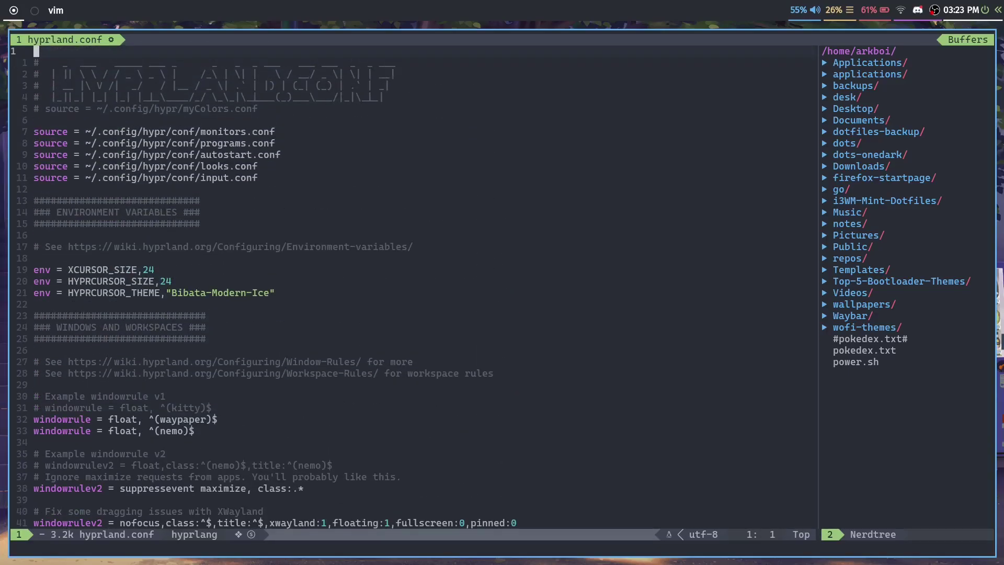
key(j)
key(j)
key(j)
key(j)
key(j)
key(j)
key(j)
key(j)
key(j)
key(j)
key(j)
key(j)
key(k)
key(j)
key(k)
key(k)
key(super+Return)
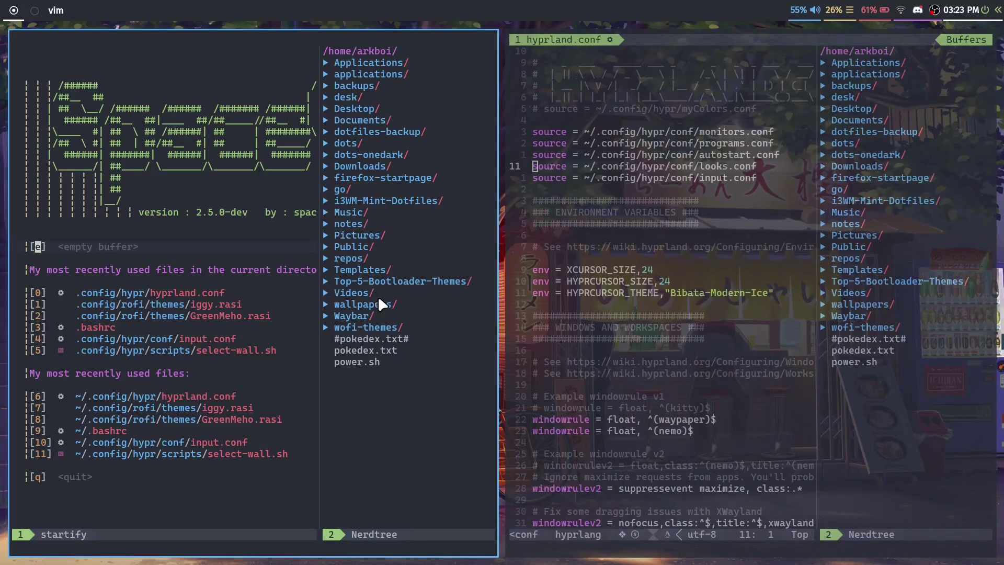
key(super+q)
key(super+q)
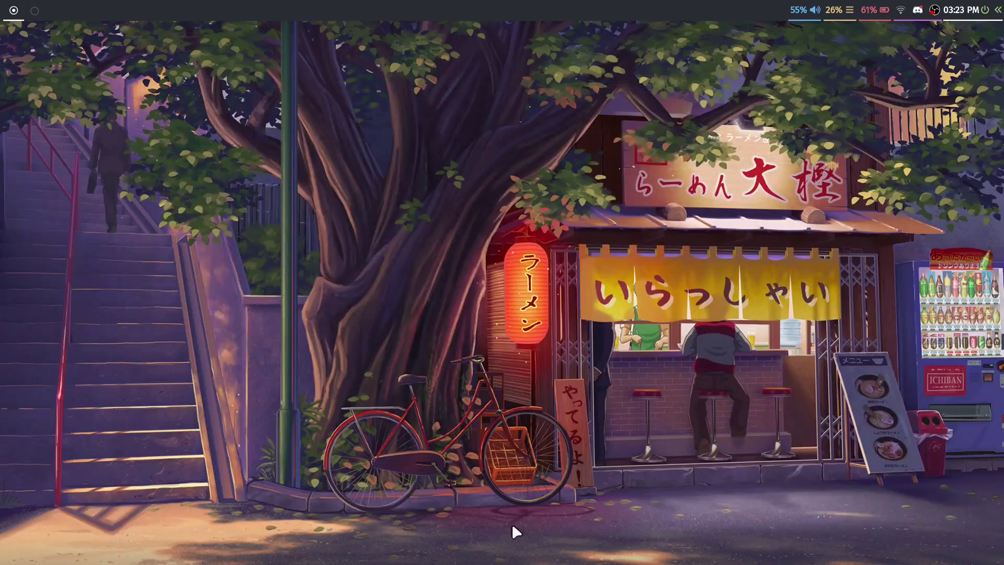
key(super+Return)
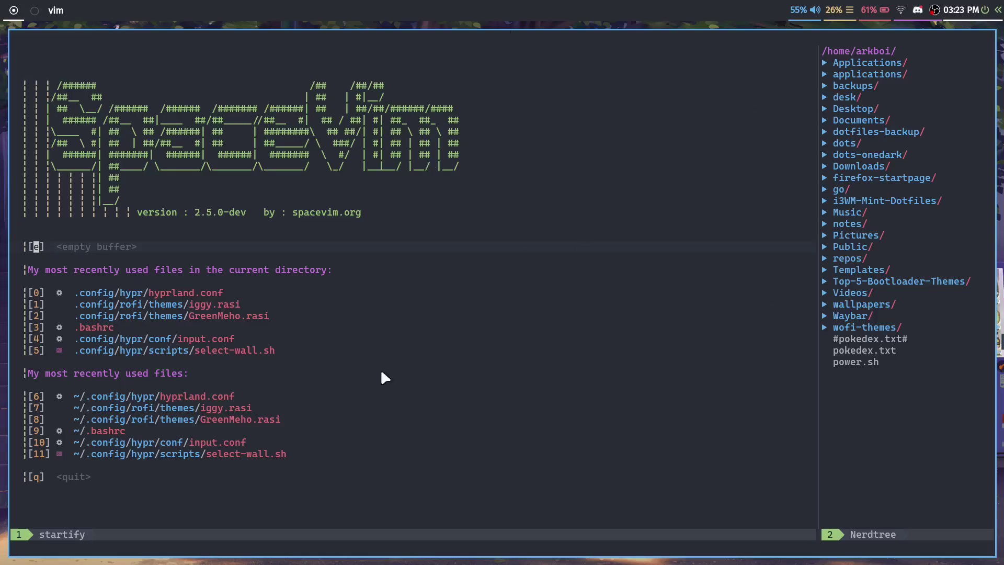
Close the editor, then open and close a terminal window
key(super+q)
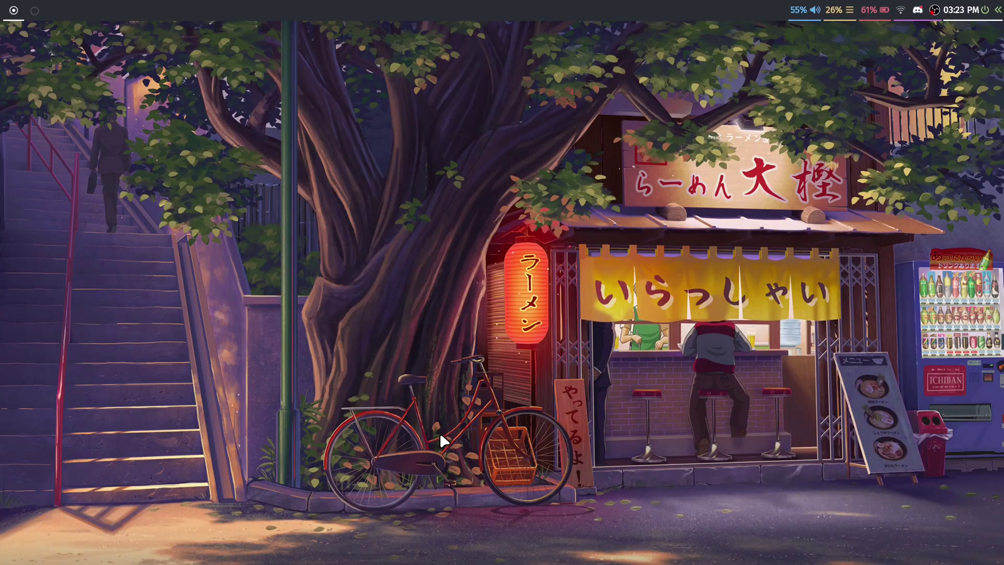
key(super+Return)
key(super+q)
key(super+d)
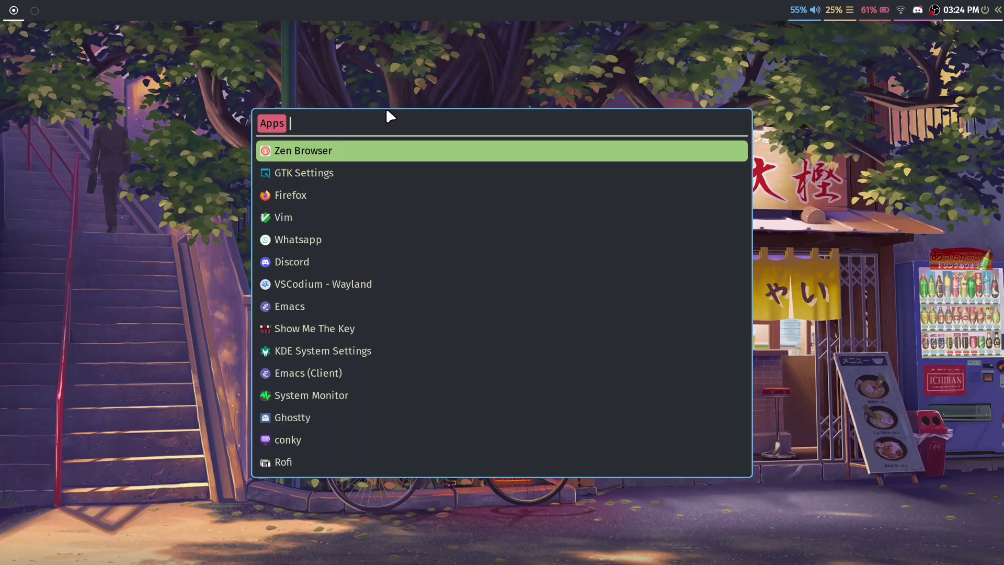
Browse the rofi app list, search 'ghostty' then 'firefox', and dismiss the launcher
key(Down)
key(Down)
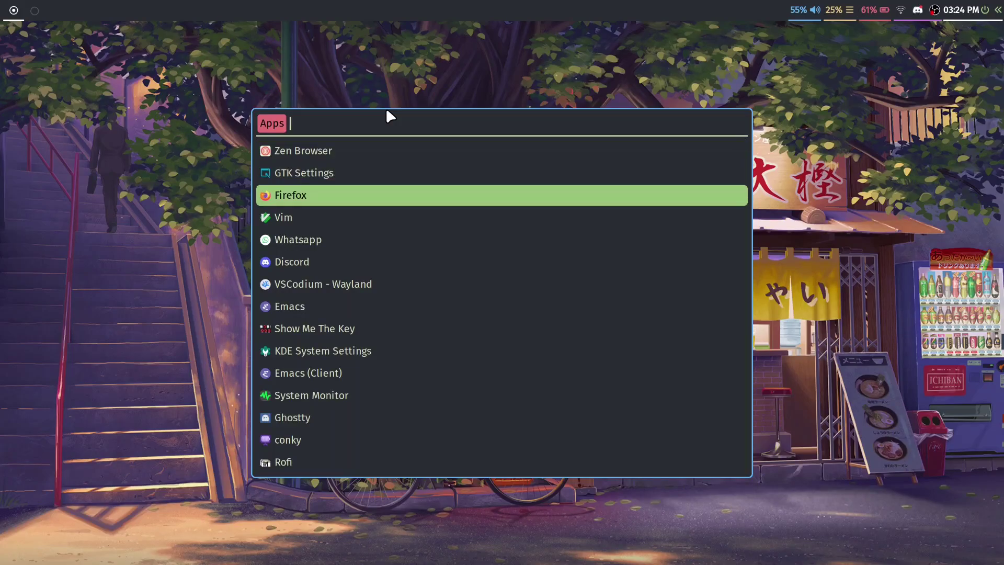
key(Down)
key(Down)
key(Down)
key(Down)
key(Down)
key(Down)
key(Down)
key(Down)
key(Down)
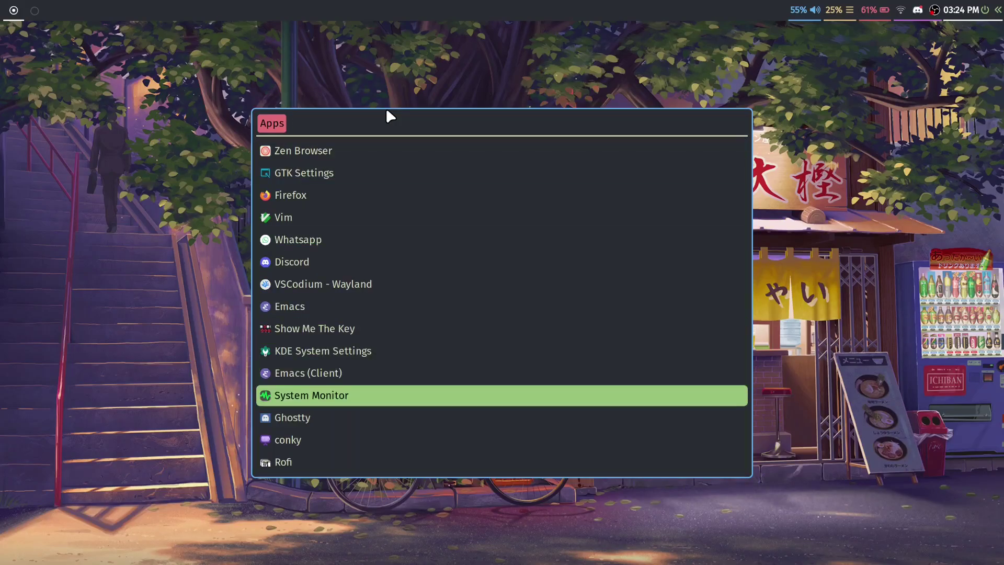
text(ghostty)
key(BackSpace)
key(BackSpace)
key(BackSpace)
key(BackSpace)
key(BackSpace)
key(BackSpace)
key(BackSpace)
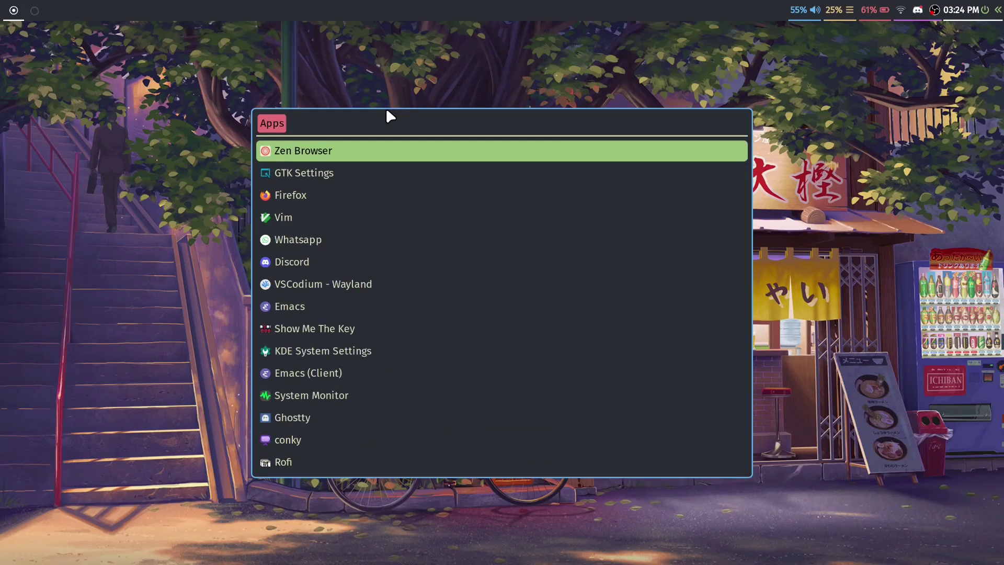
text(firefox)
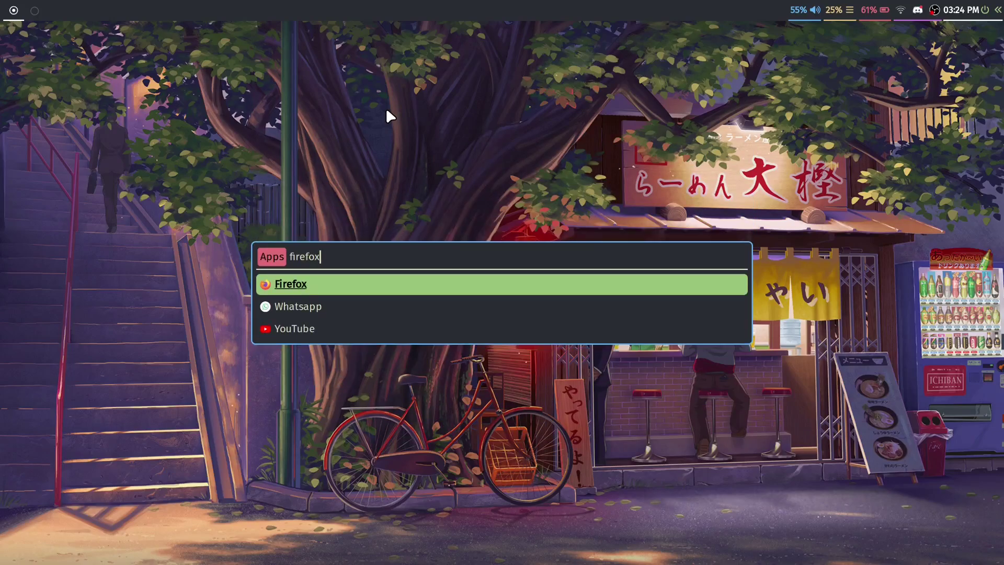
key(BackSpace)
key(BackSpace)
key(BackSpace)
key(BackSpace)
key(BackSpace)
key(BackSpace)
key(BackSpace)
key(Escape)
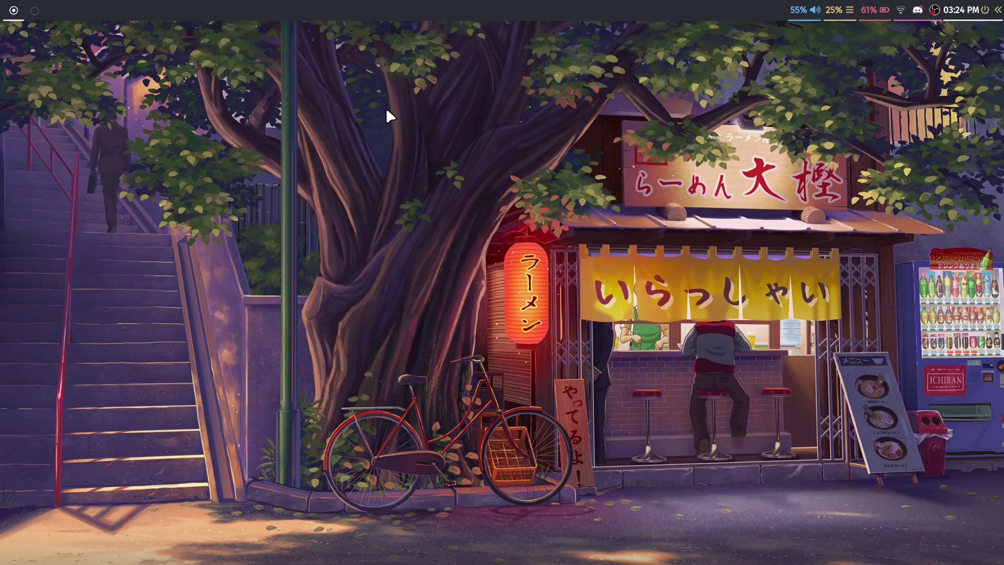
key(super+Return)
key(super+q)
mouse_move(996, 16)
key(super)
key(Escape)
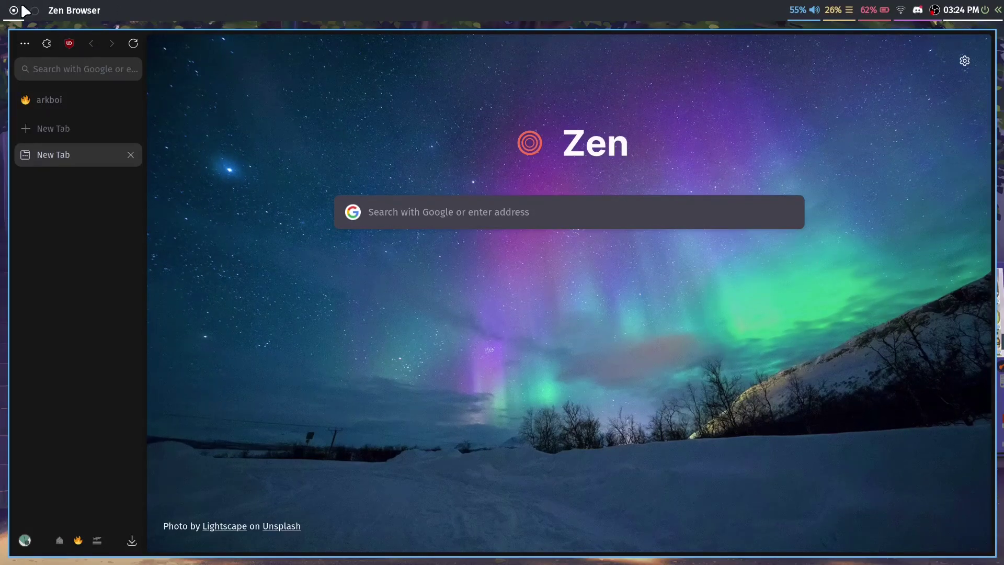
key(super+q)
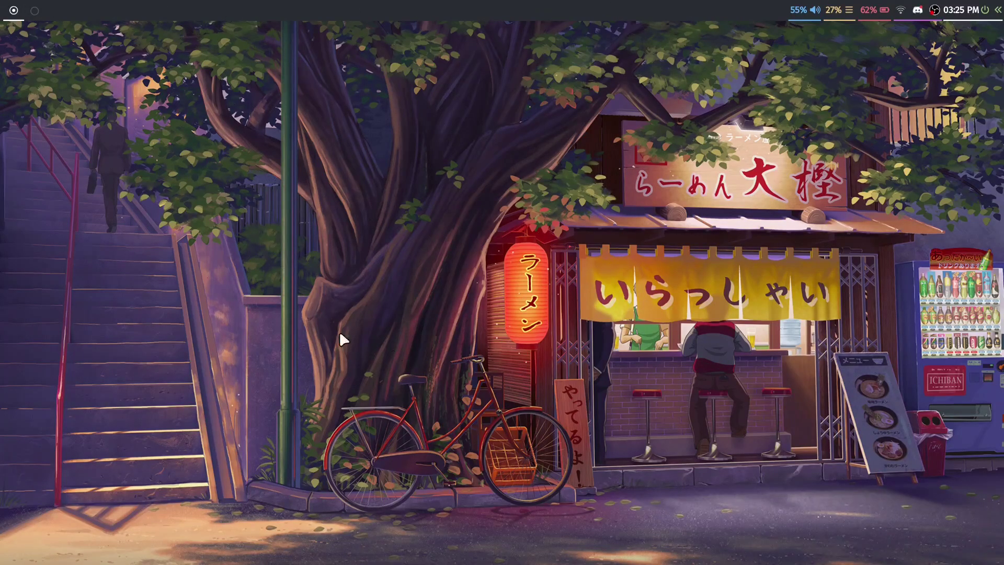
Pick od_arch.png in the rofi wallpaper picker to set the blue Arch logo wallpaper
key(super+w)
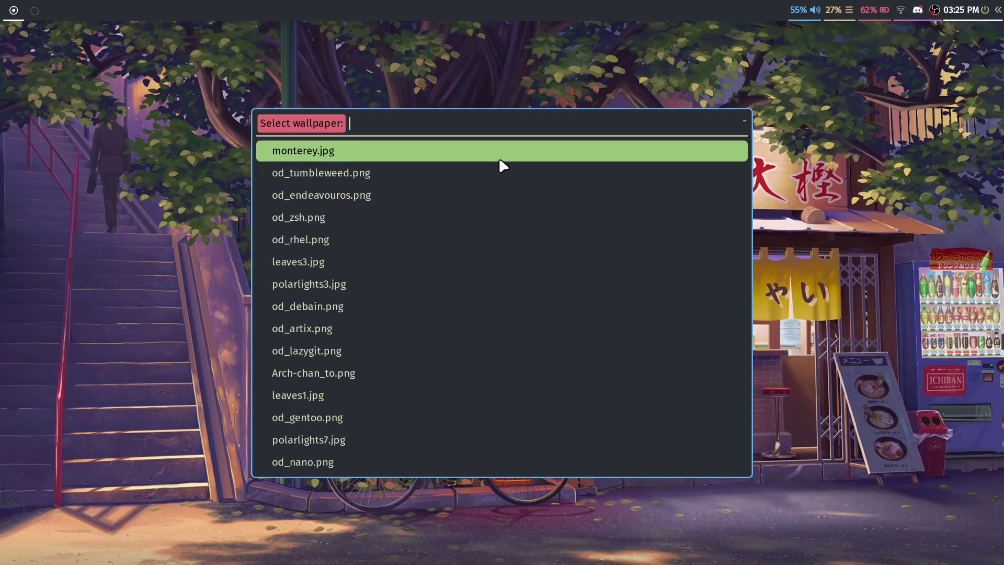
key(Down)
key(Down)
key(Down)
key(Down)
key(Down)
key(Down)
key(Down)
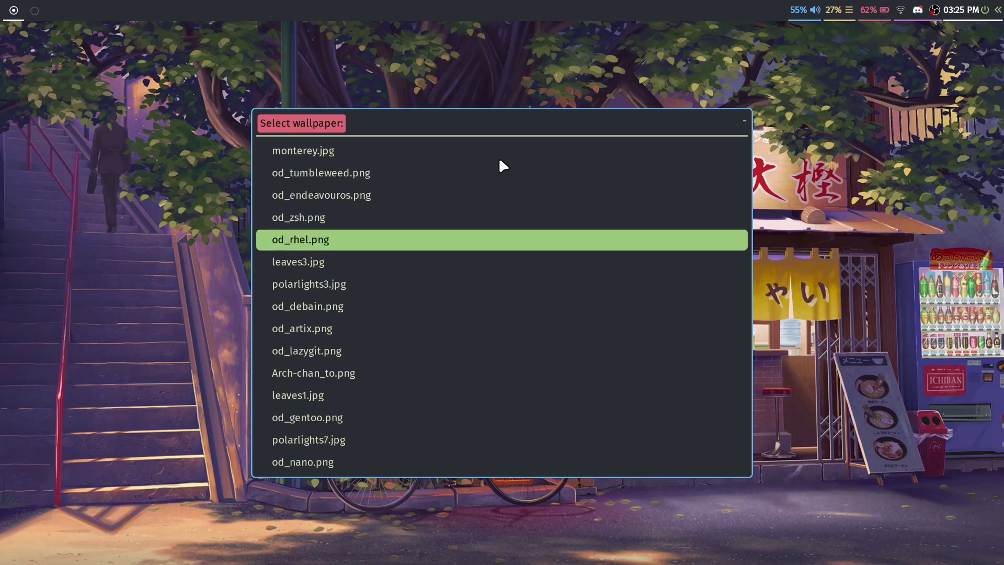
key(Up)
key(Up)
key(Up)
text(od_arch)
key(Return)
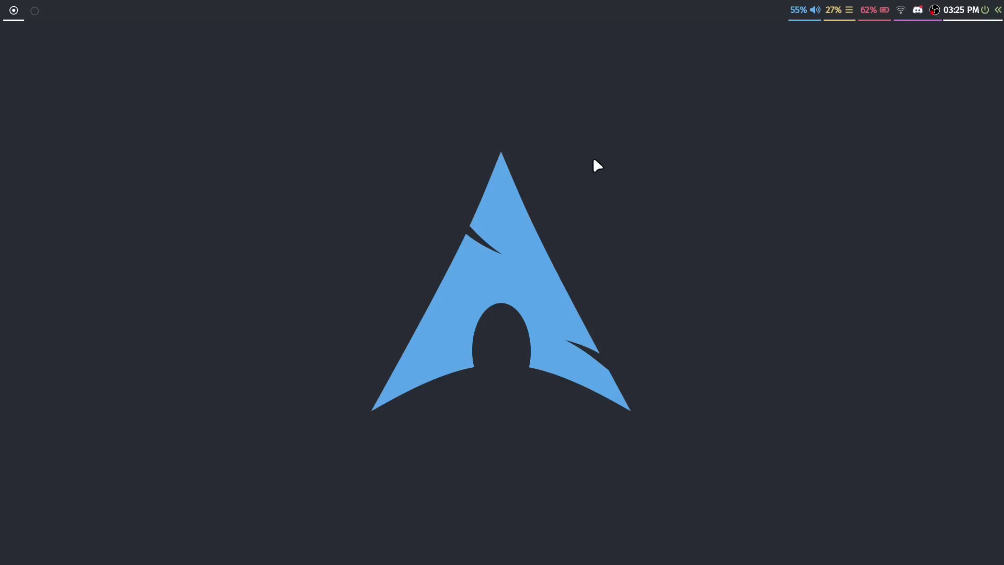
Open and close a terminal, then launch Nemo on Home and drag its floating window around
key(super+Return)
key(super+q)
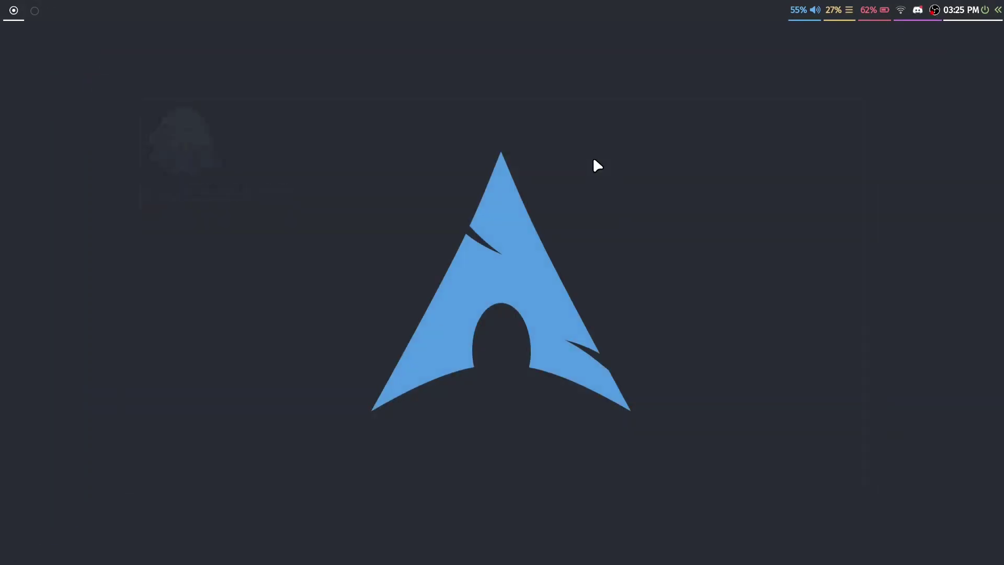
key(super+e)
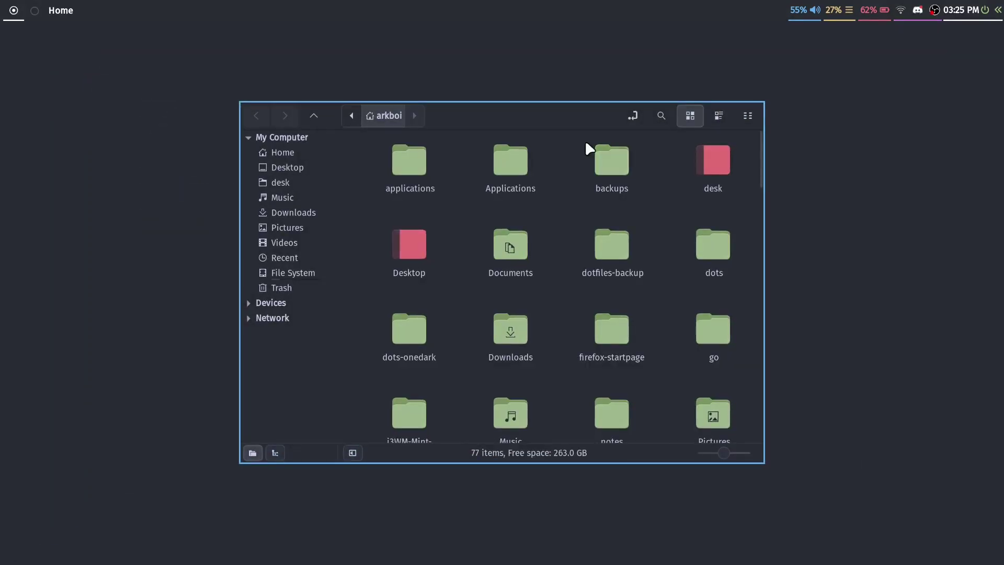
drag(456, 209, 307, 165)
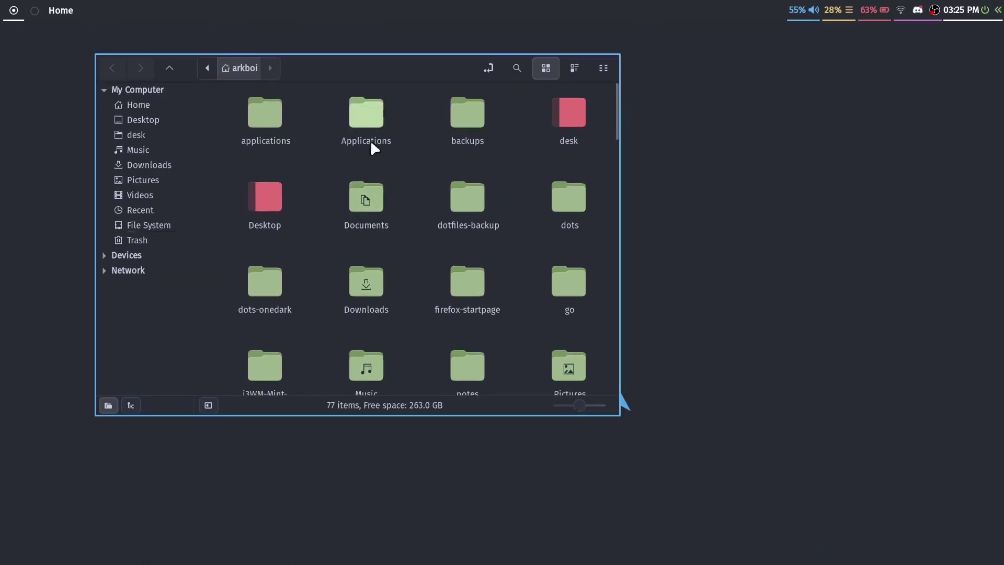
drag(371, 140, 337, 139)
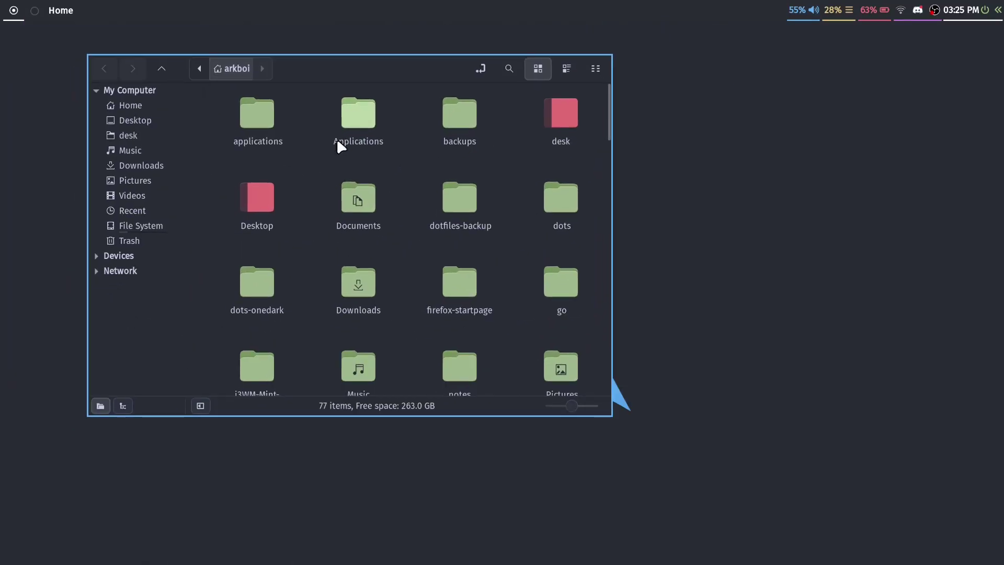
Launch Zen Browser from rofi by searching 'zen'
key(super+d)
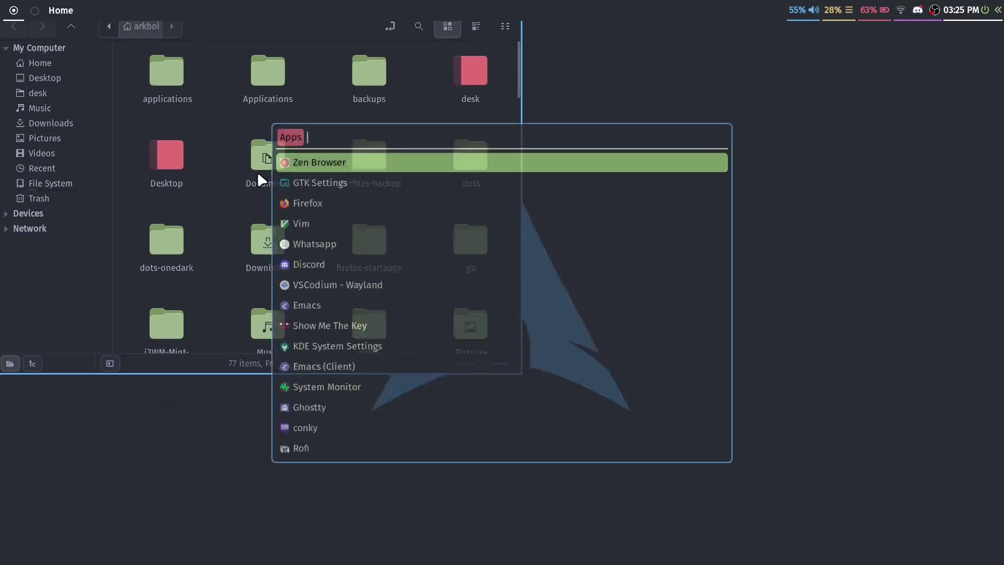
text(zen)
key(Return)
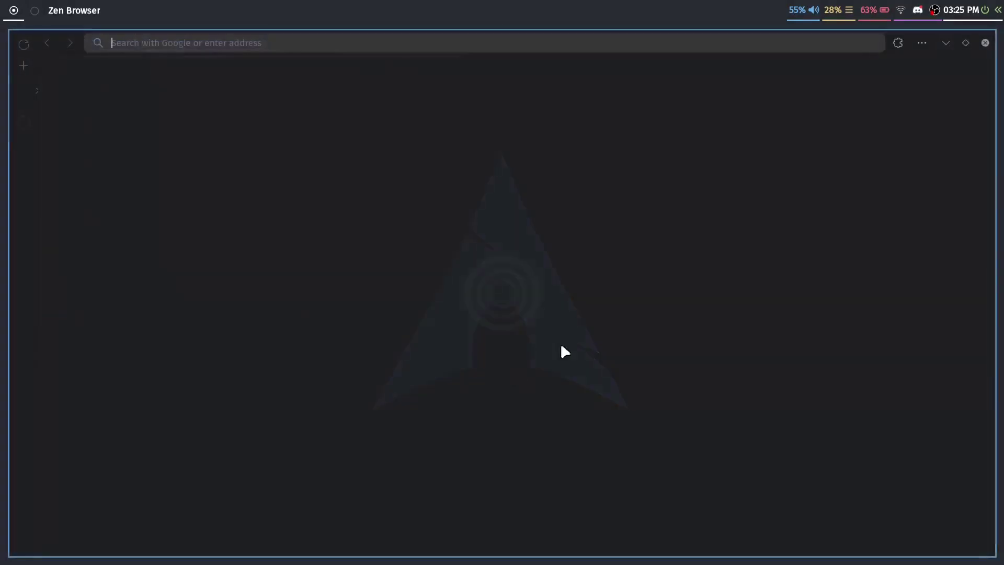
Search 'One Dark GTK Theme', view the Atom One Dark Theme page, then return to results
text(One D)
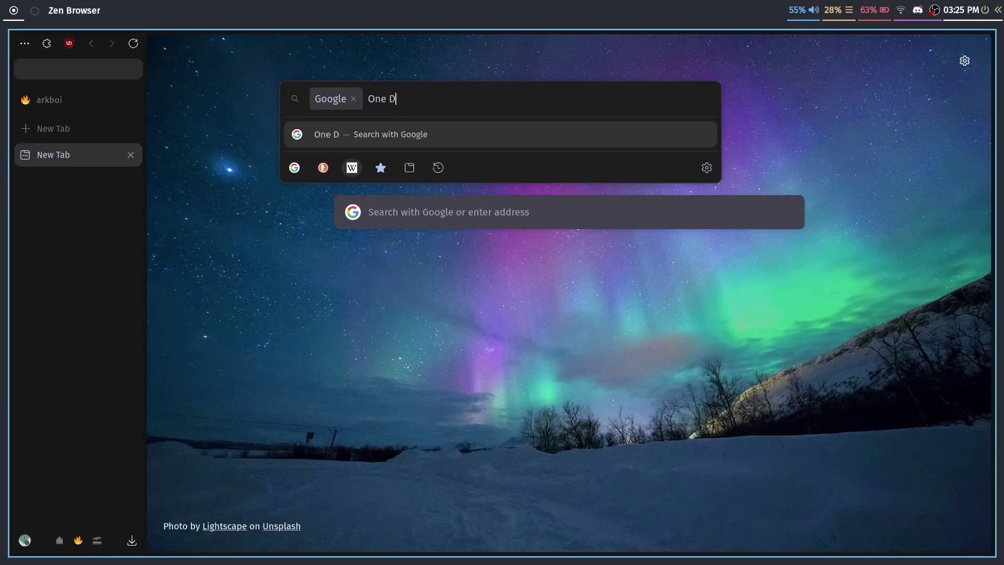
text(ark GTK Theme)
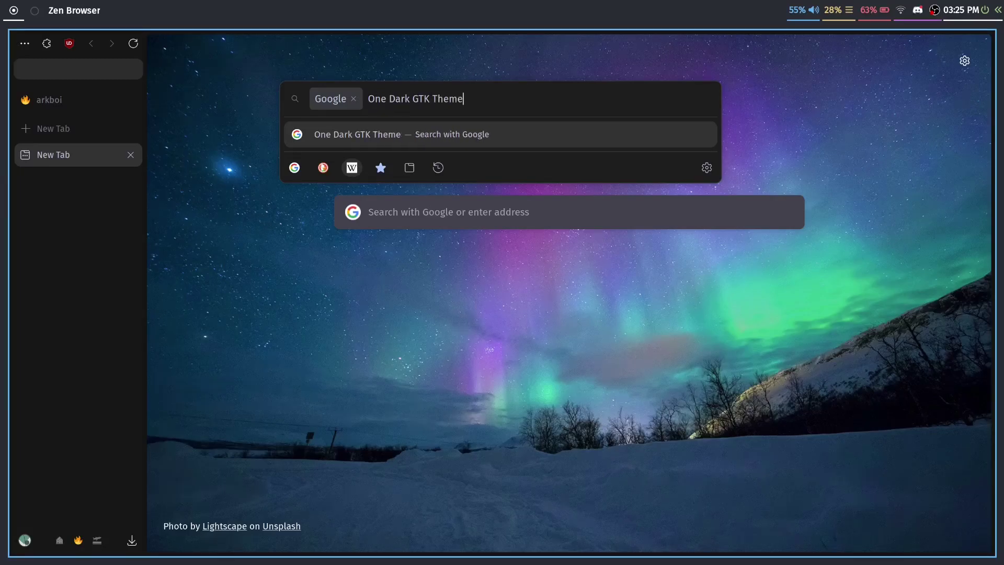
key(Return)
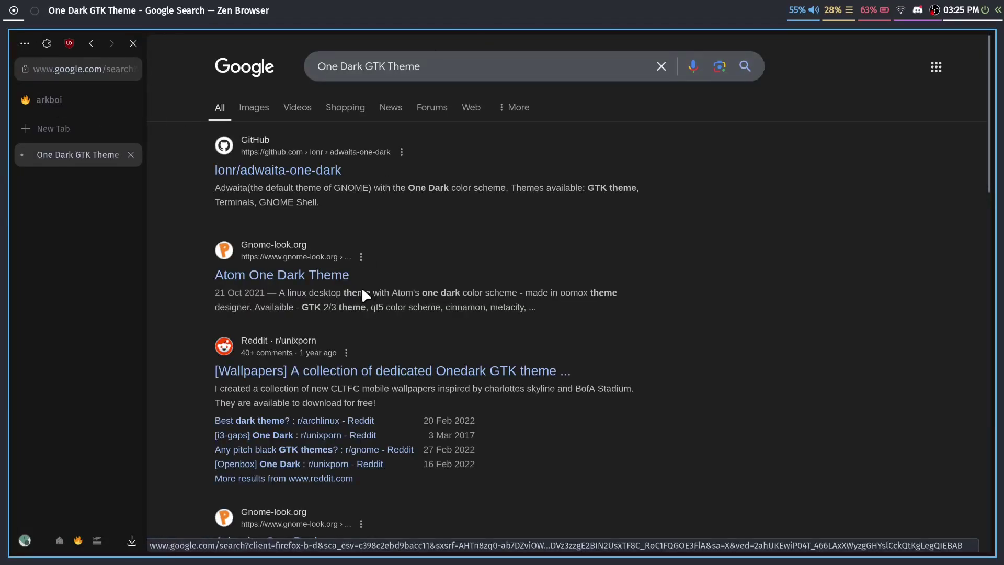
click(282, 275)
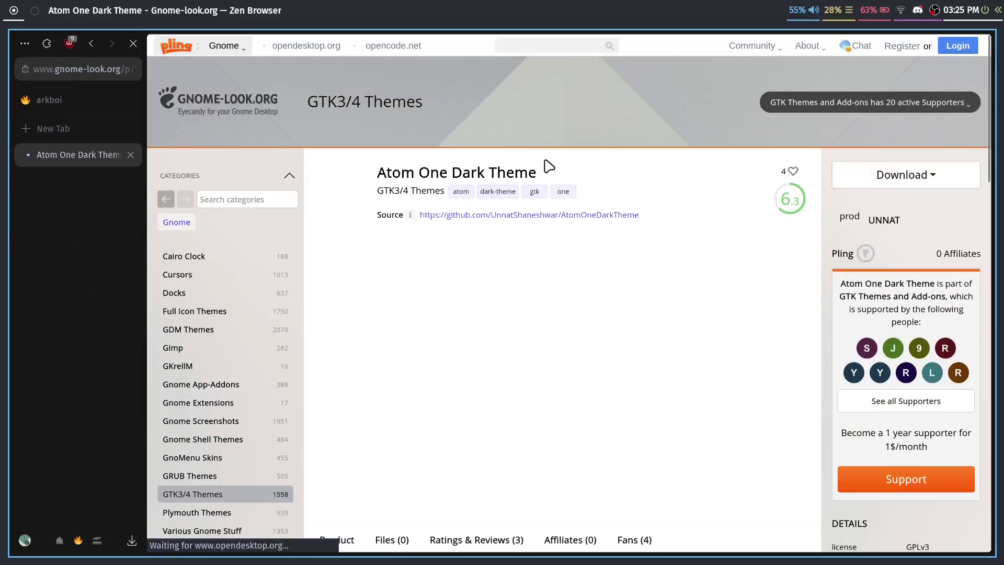
scroll(619, 464, down, 3)
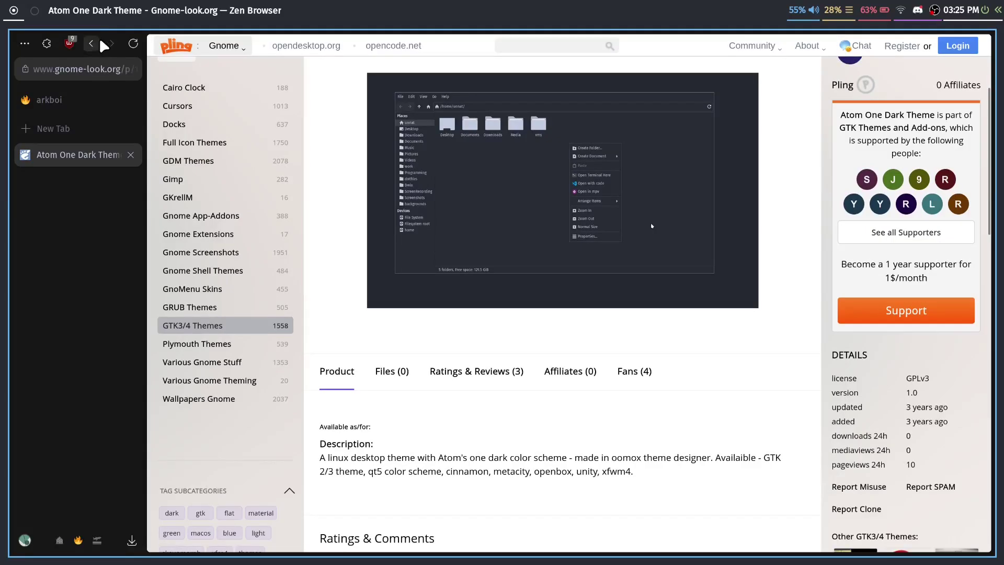
click(91, 43)
Replace the Google query with 'One Dark Icons' and run the search
drag(466, 64, 270, 62)
text(O)
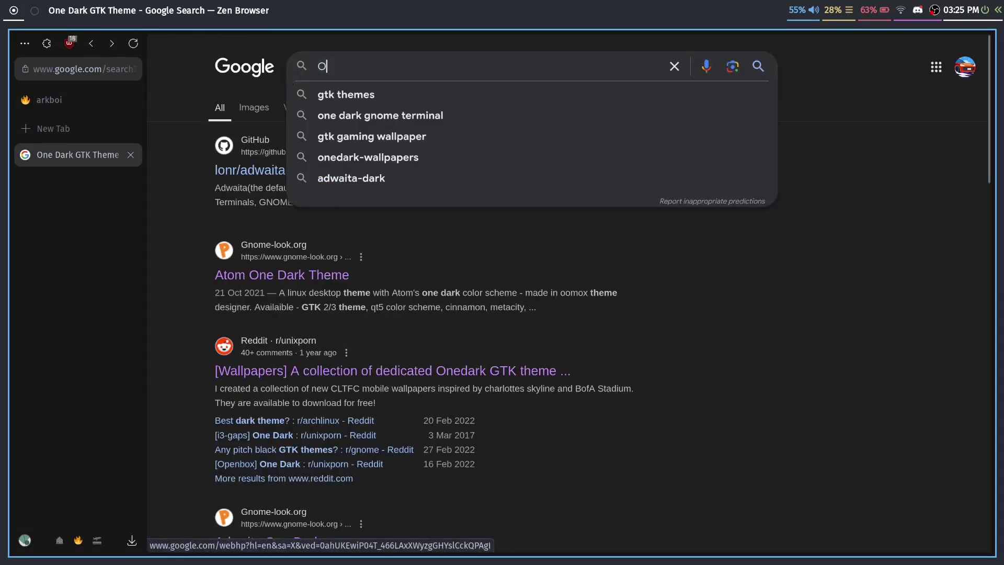
text(ne Dark Ci)
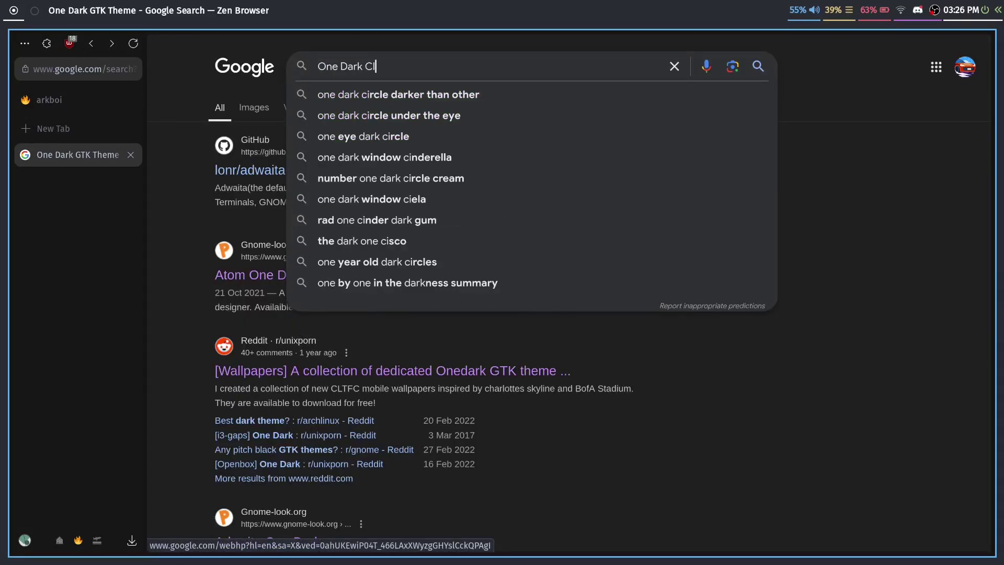
key(BackSpace)
key(BackSpace)
key(BackSpace)
text(Icons)
key(Return)
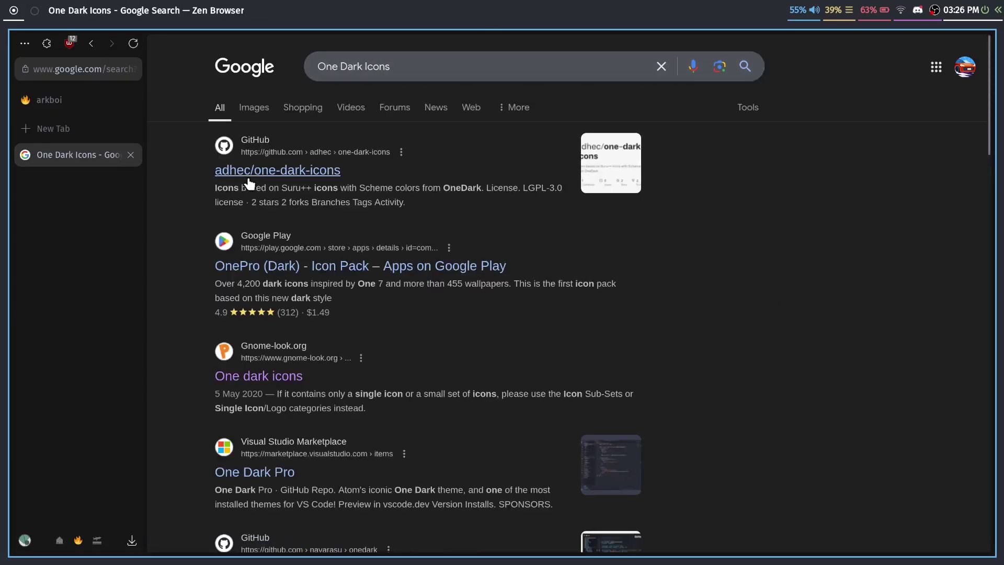
Visit workspace 2 and back, close Zen, and bring up the rofi launcher
key(super+2)
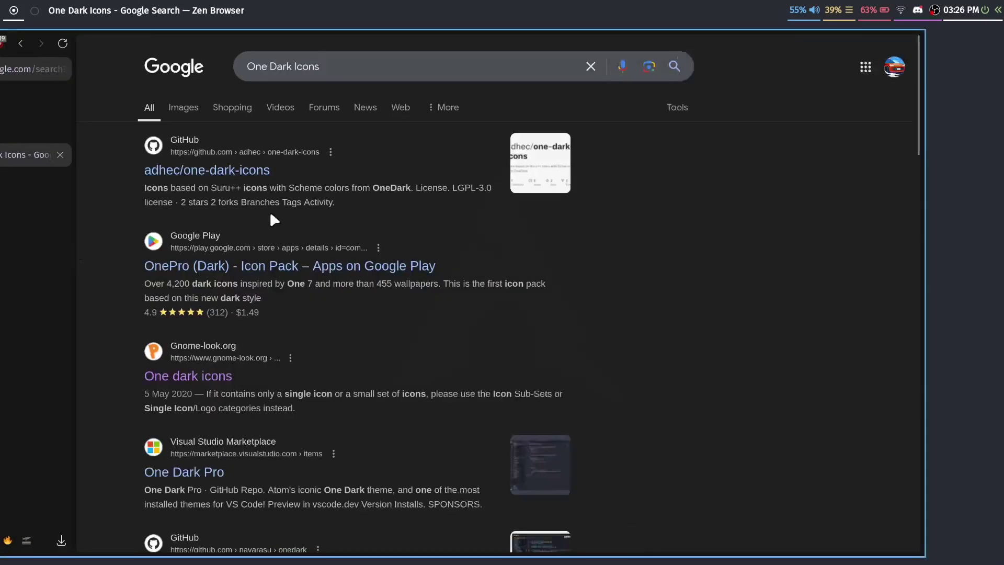
key(super+1)
key(super+q)
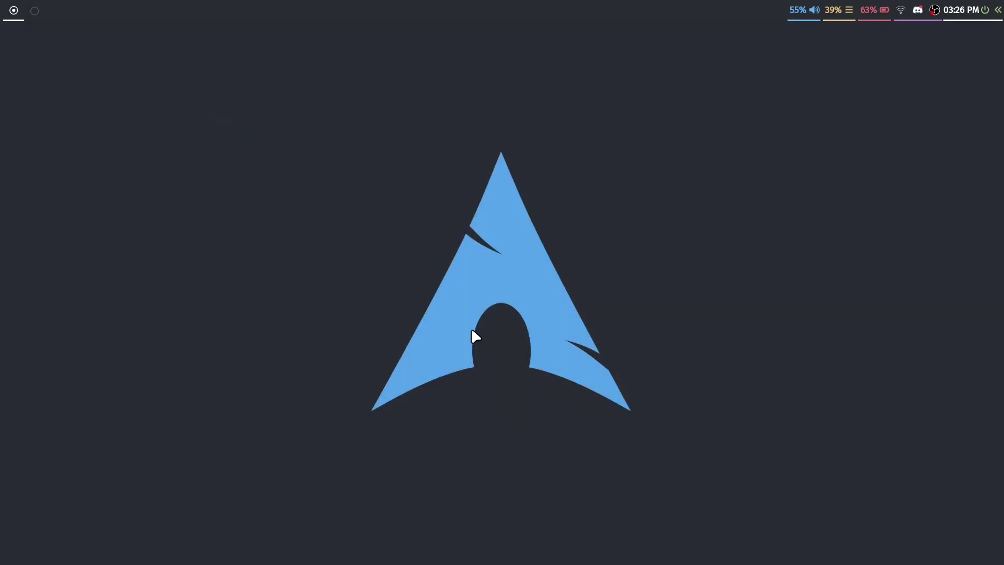
key(super+d)
Relaunch Zen and load github.com/arkboix/onedark-hyprland in a new tab
text(z)
key(Return)
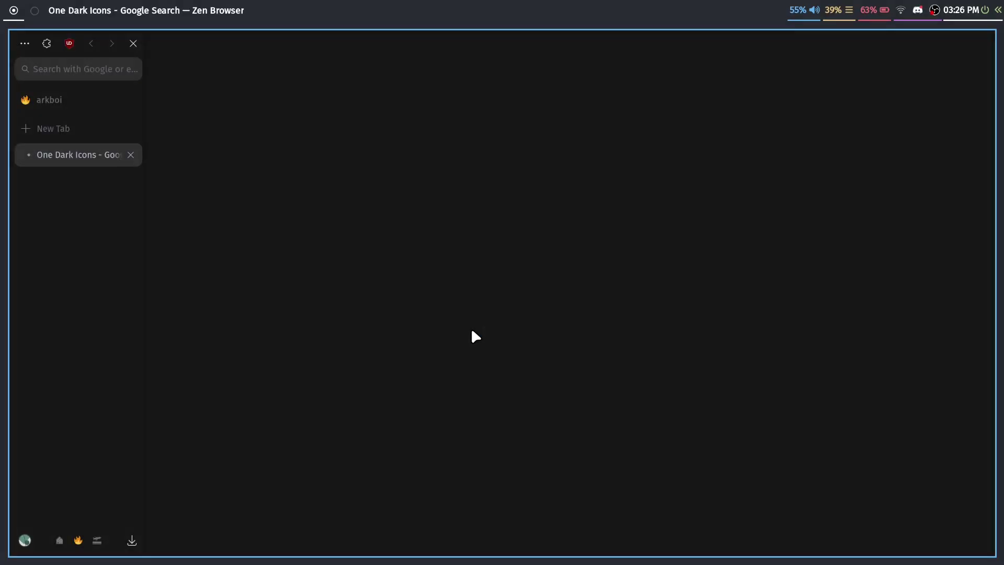
key(ctrl+t)
text(github)
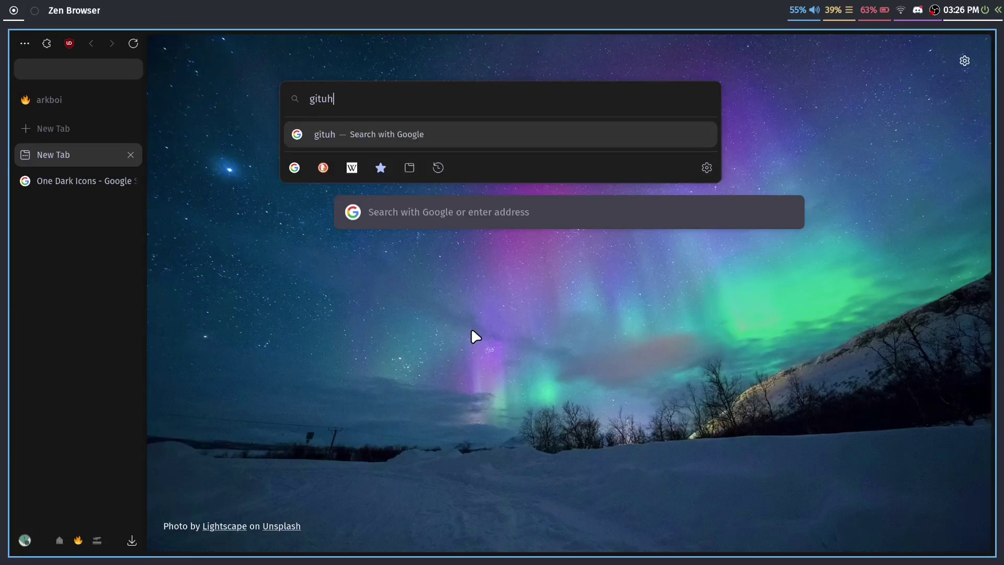
text(/)
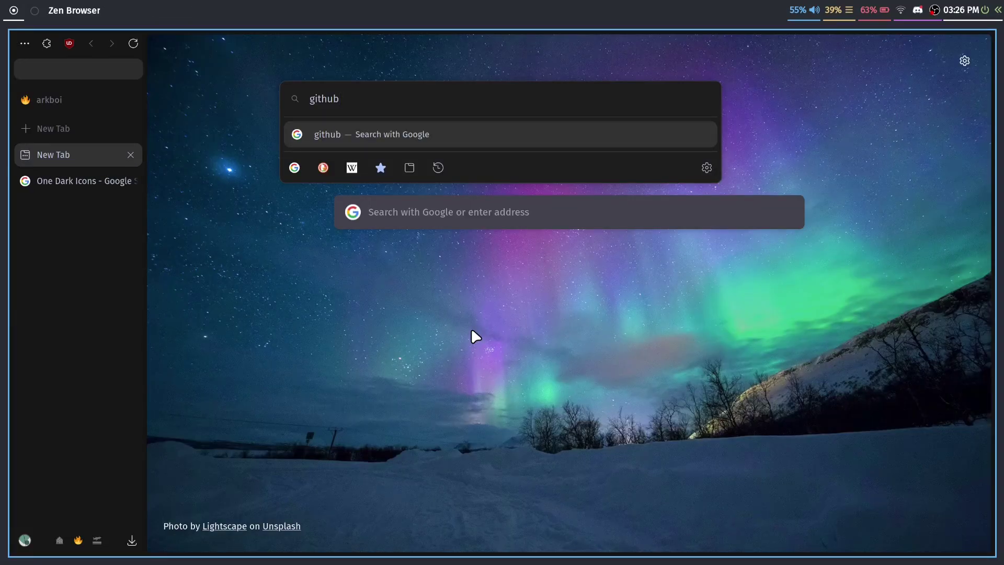
text(.coma)
key(BackSpace)
text(/)
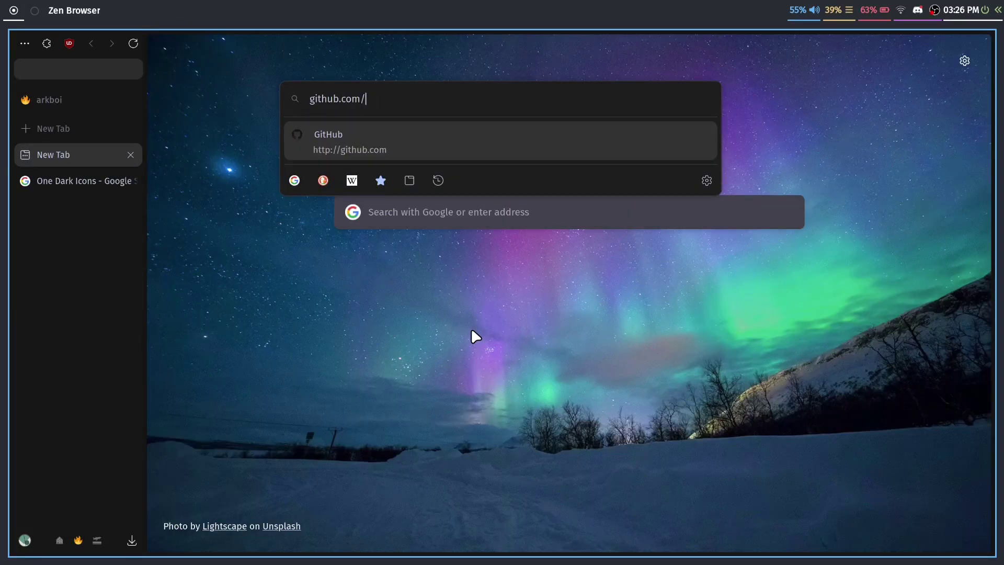
text(arkboix/onedark-hyp)
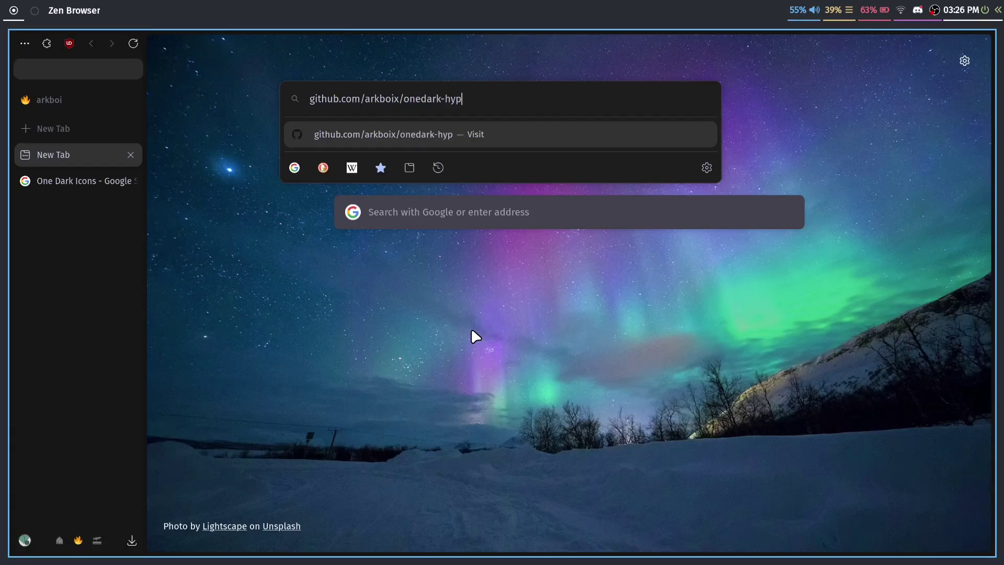
text(rland)
key(Return)
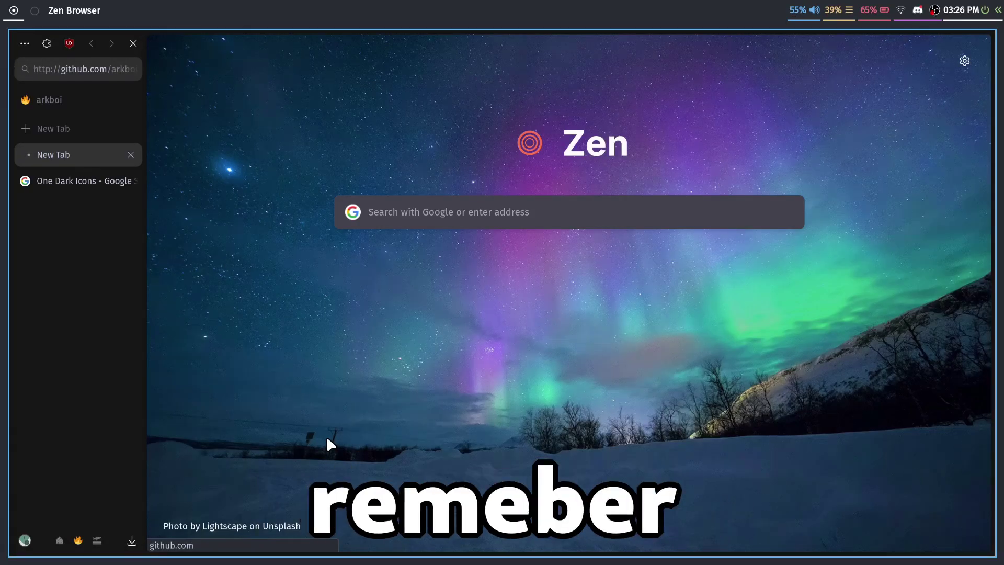
scroll(511, 547, down, 5)
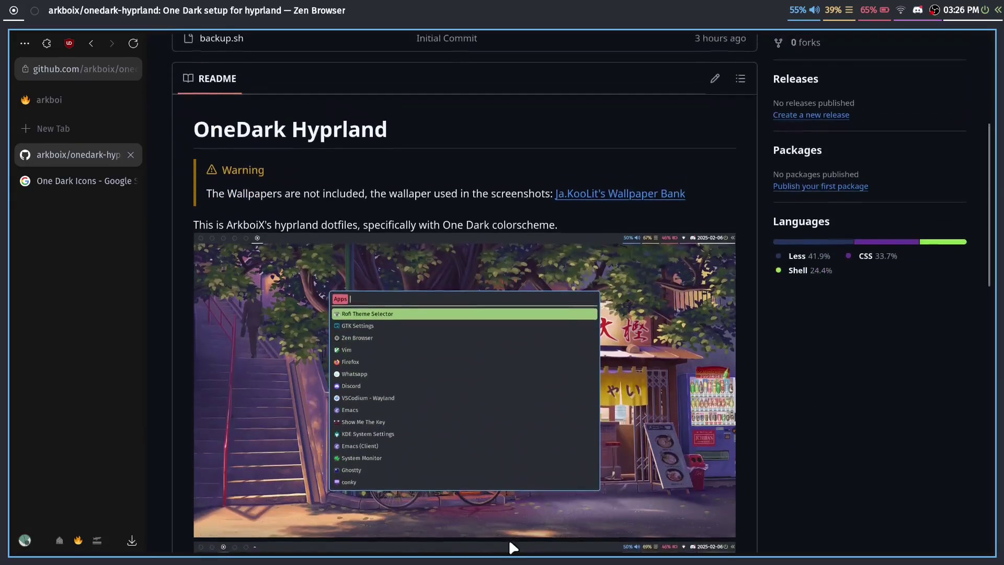
scroll(510, 544, down, 5)
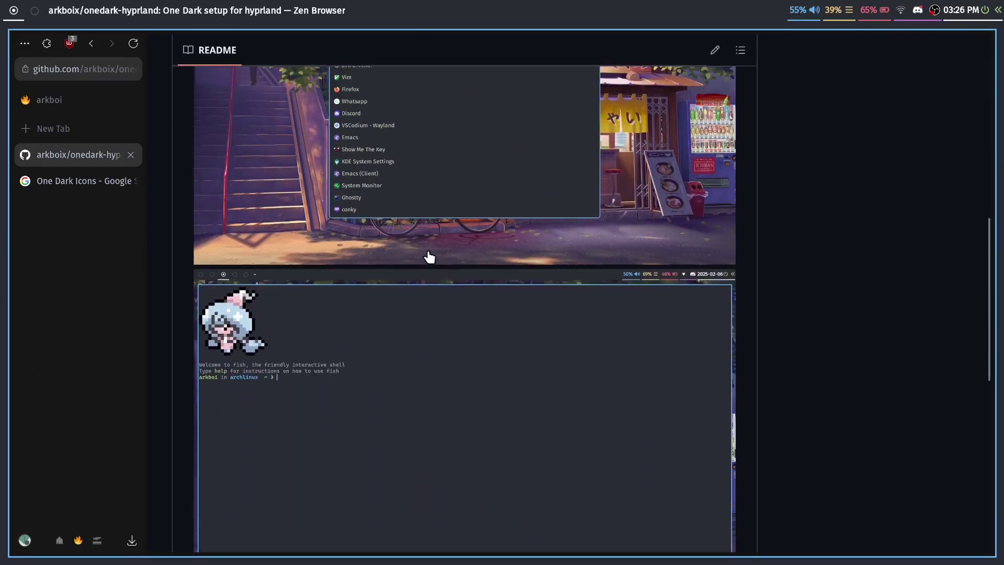
scroll(429, 256, down, 8)
drag(429, 374, 194, 157)
click(510, 297)
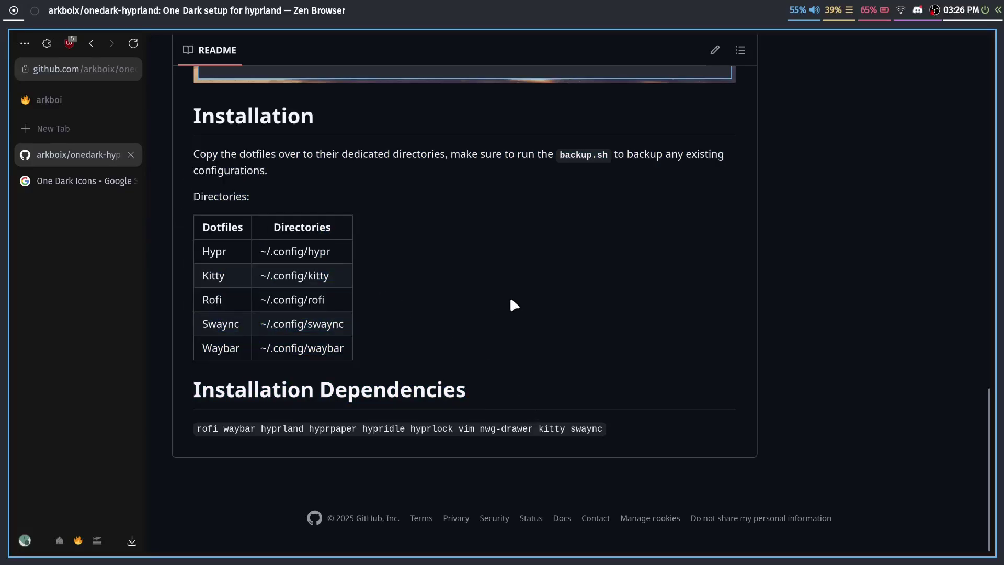
scroll(510, 297, up, 15)
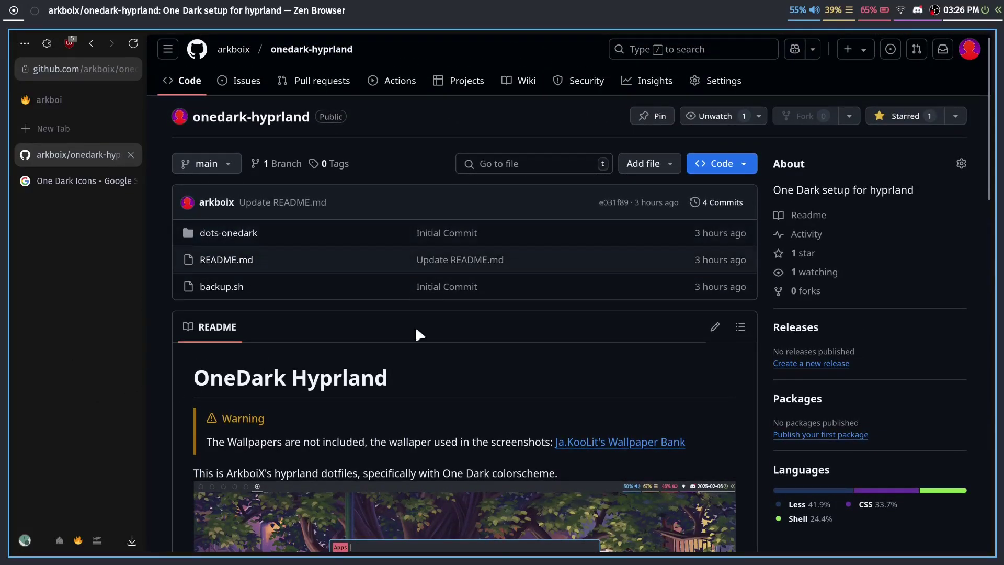
scroll(513, 361, down, 12)
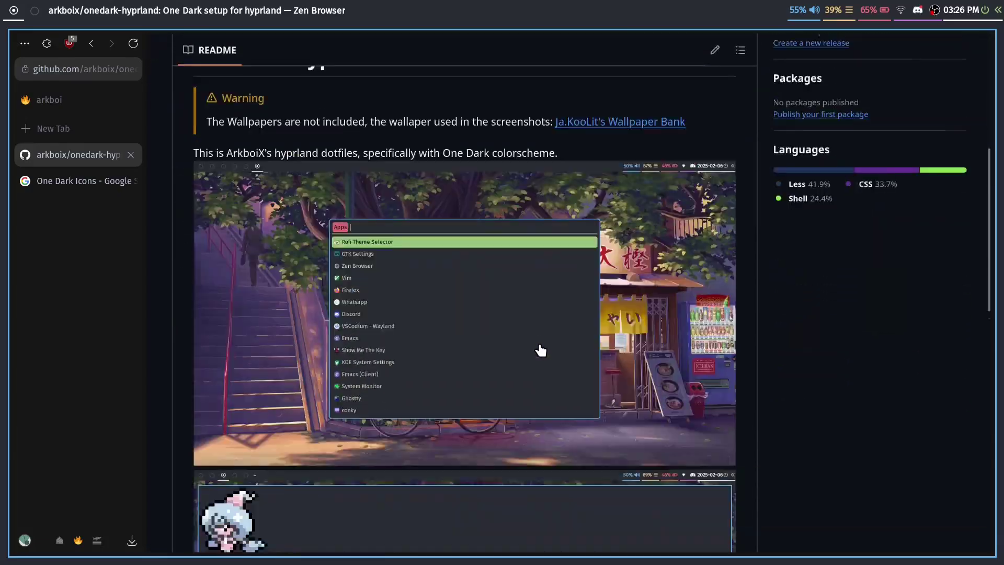
scroll(527, 331, down, 1)
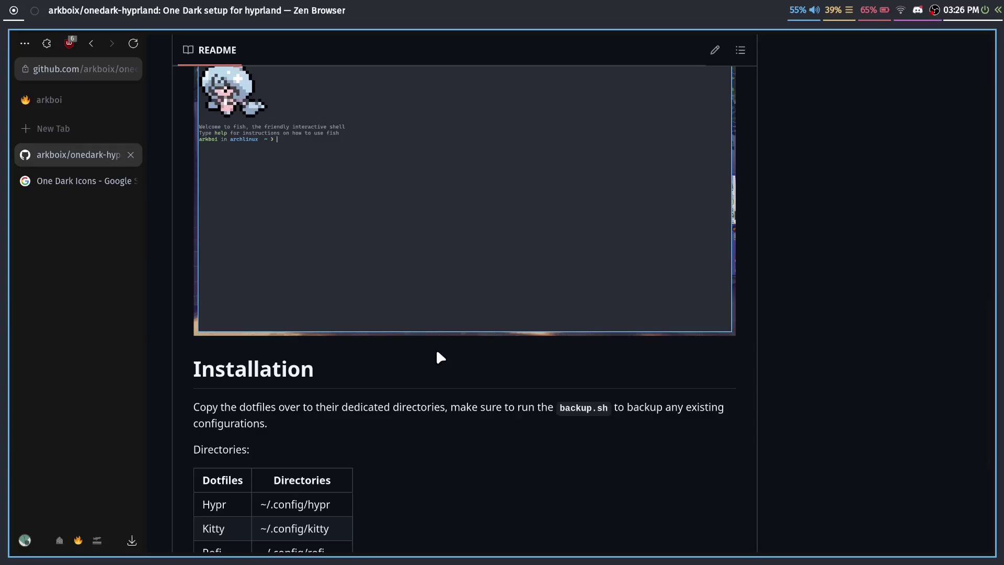
scroll(300, 155, down, 5)
drag(271, 197, 504, 343)
click(667, 402)
scroll(502, 474, up, 10)
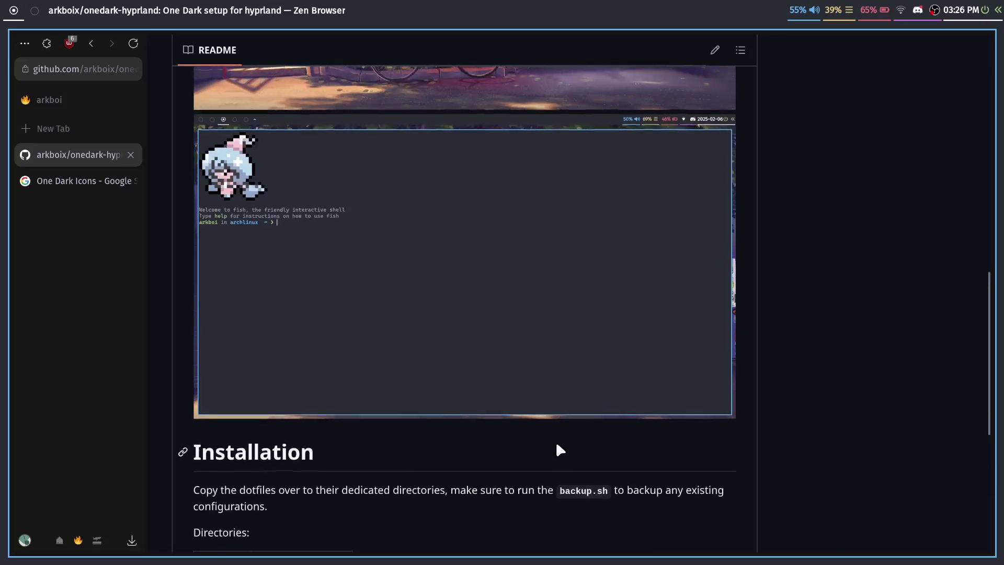
scroll(769, 229, up, 10)
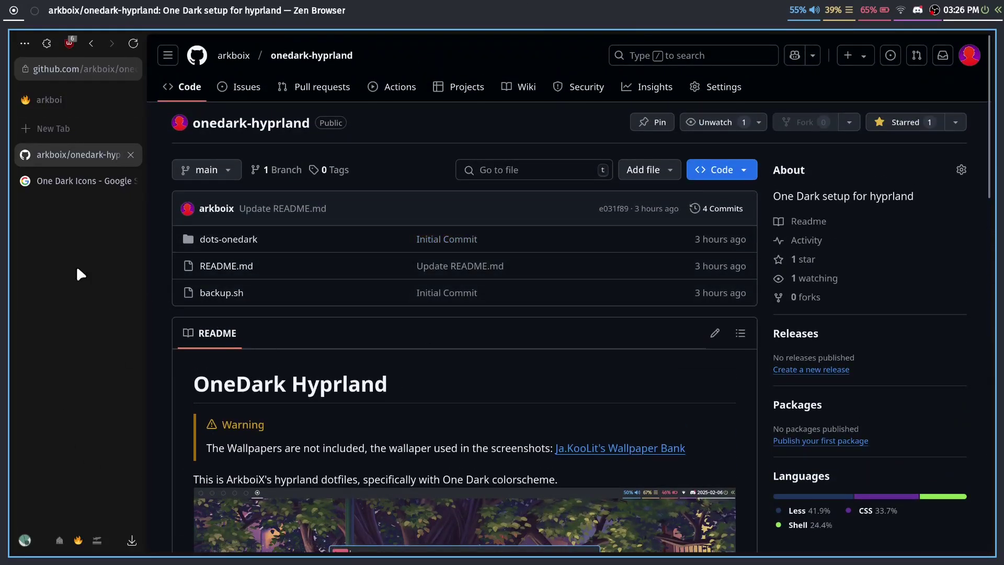
click(221, 294)
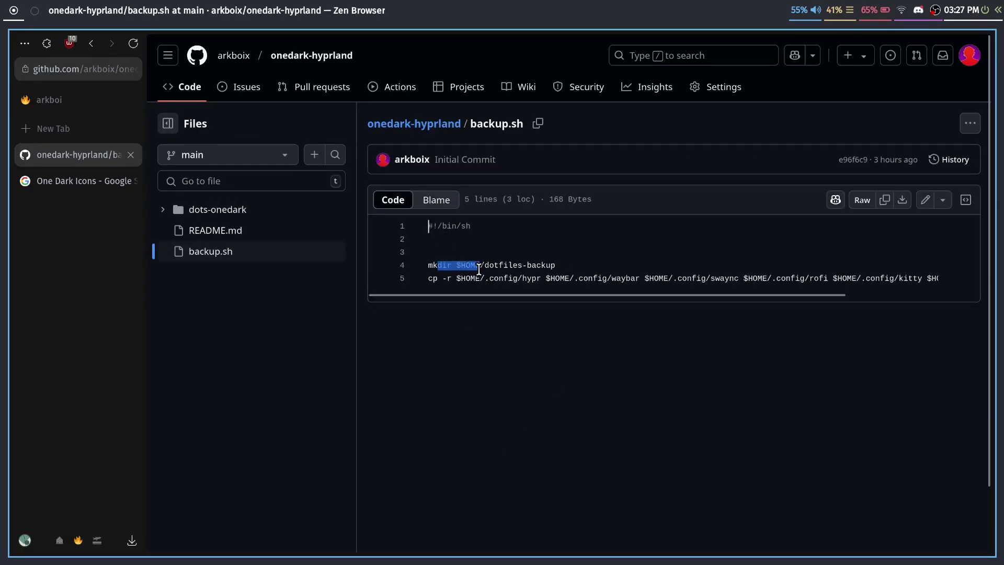
drag(479, 269, 489, 267)
click(539, 257)
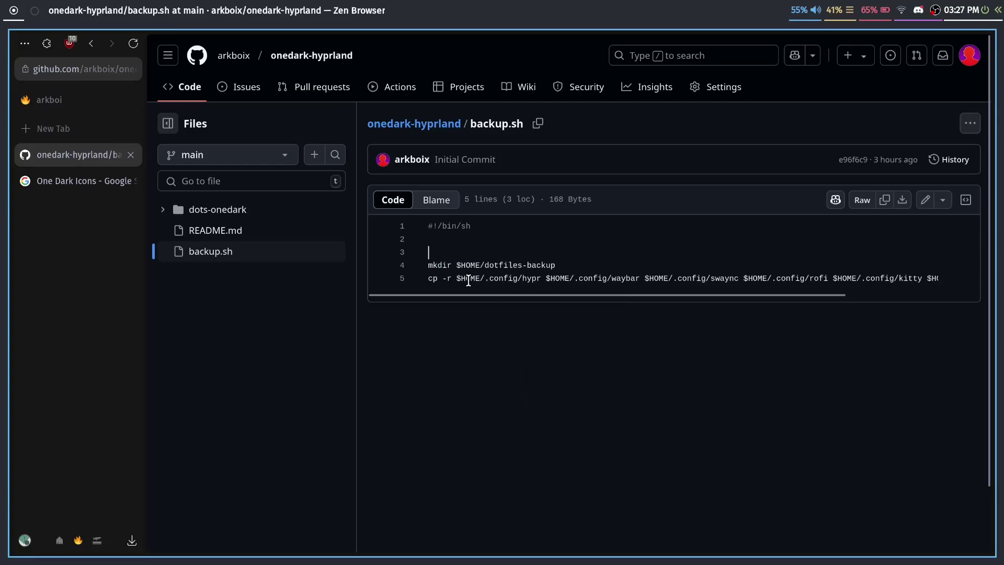
drag(432, 279, 829, 269)
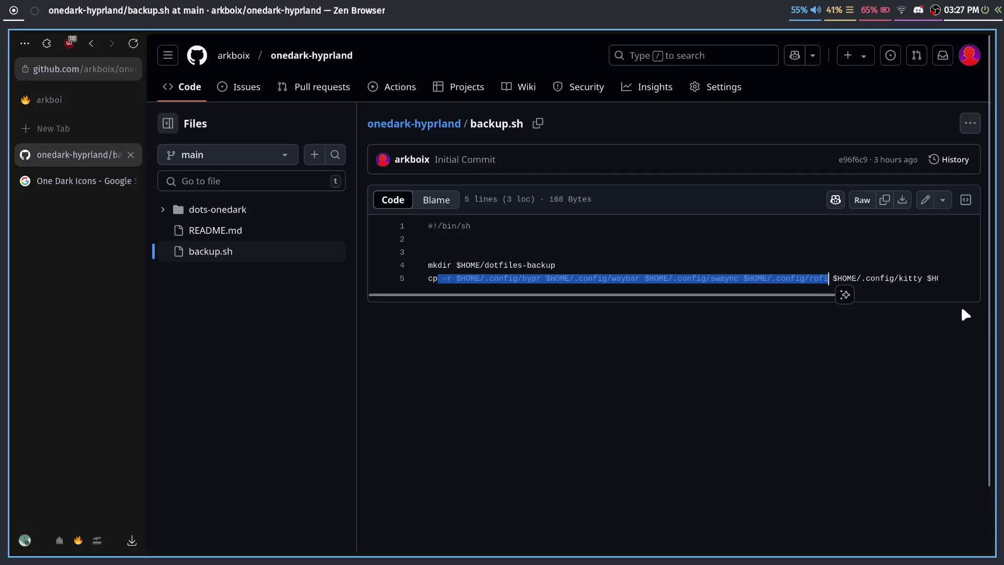
click(487, 420)
click(197, 88)
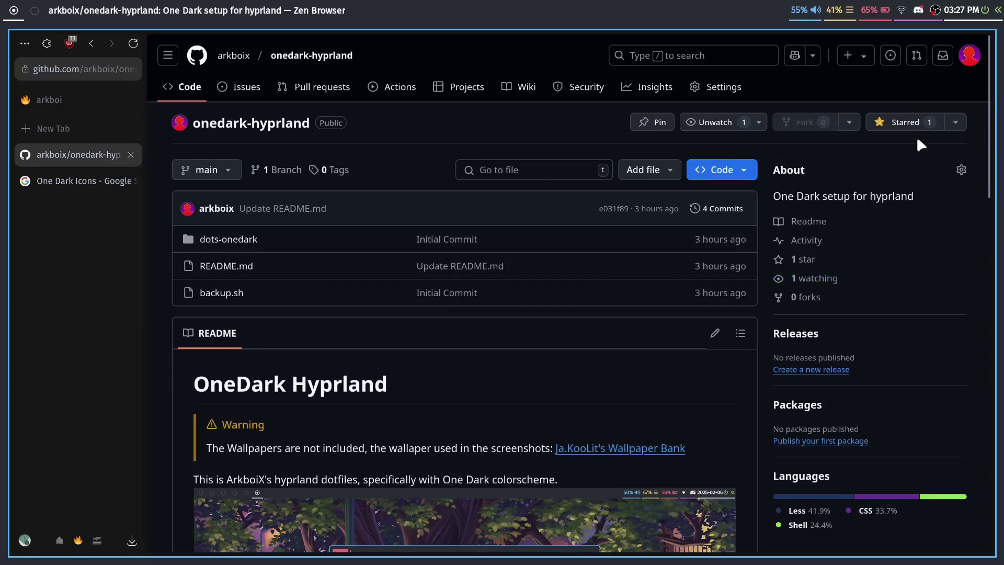
On workspace 2, tile three kitty terminals, move one bottom-left, then close it
key(super+2)
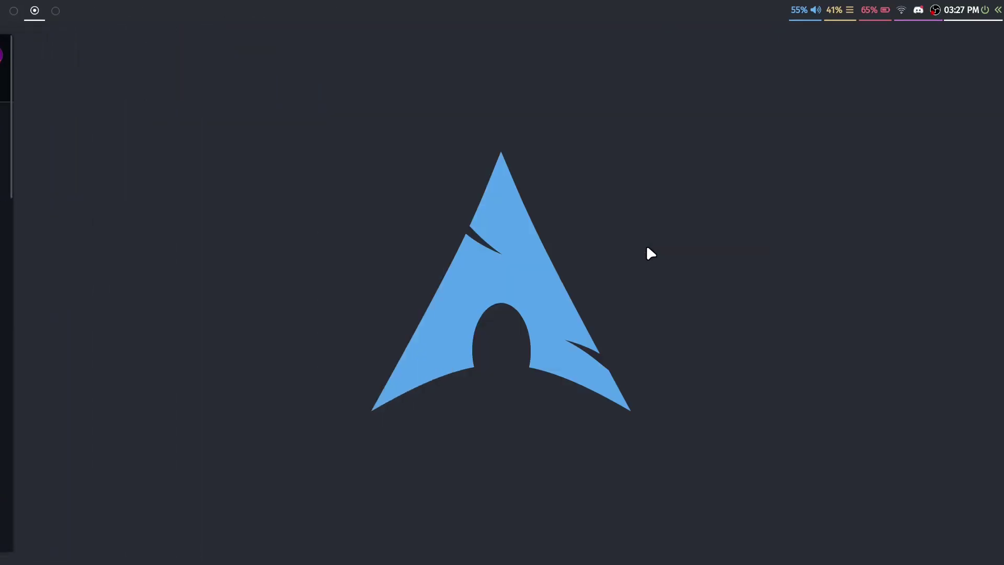
key(super+Return)
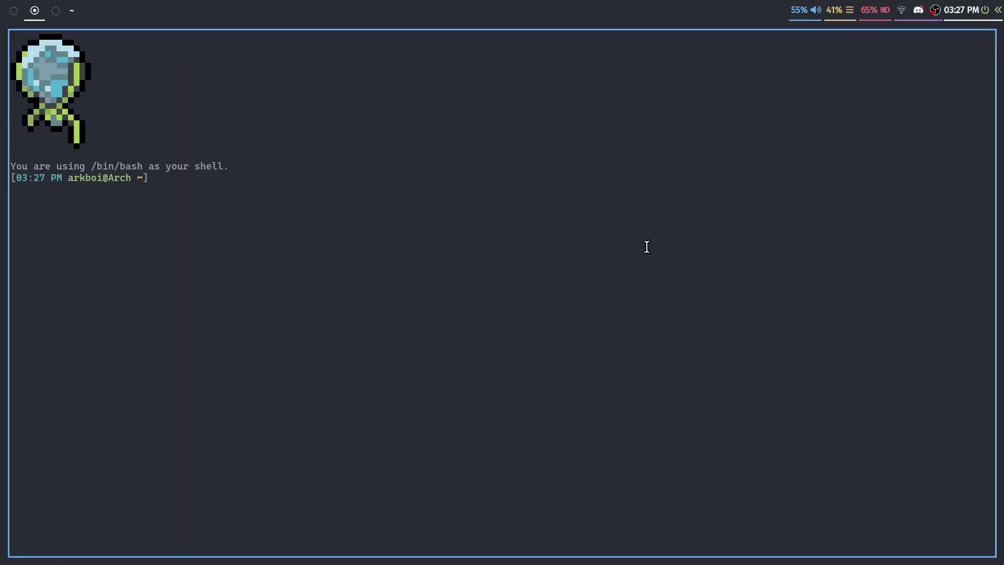
key(super+Return)
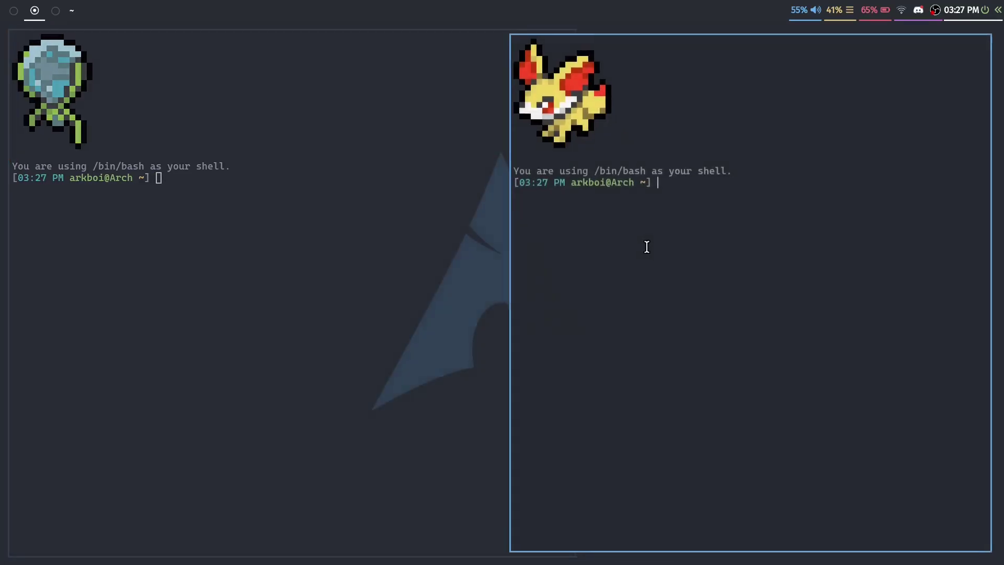
key(super+Return)
drag(647, 247, 224, 323)
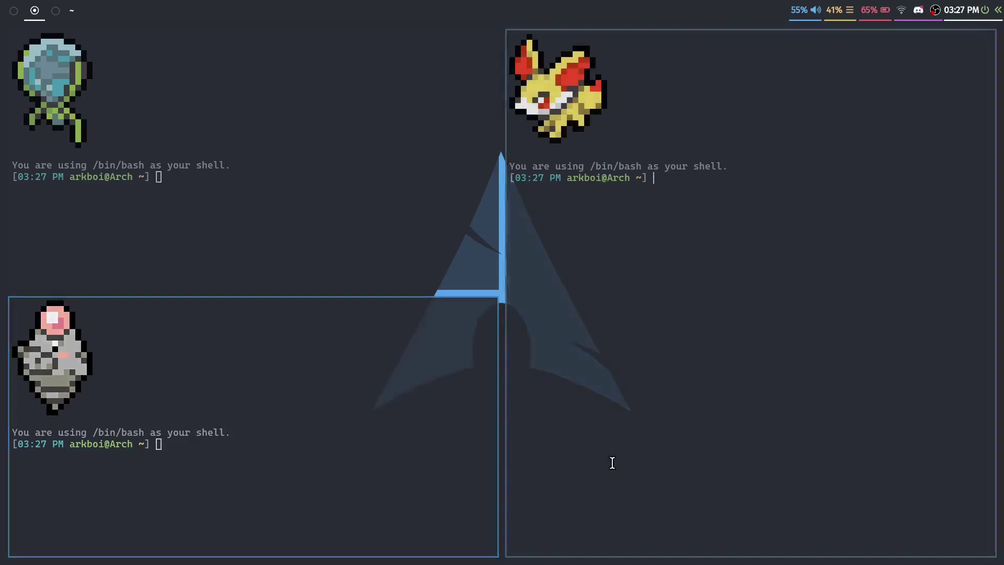
key(super+q)
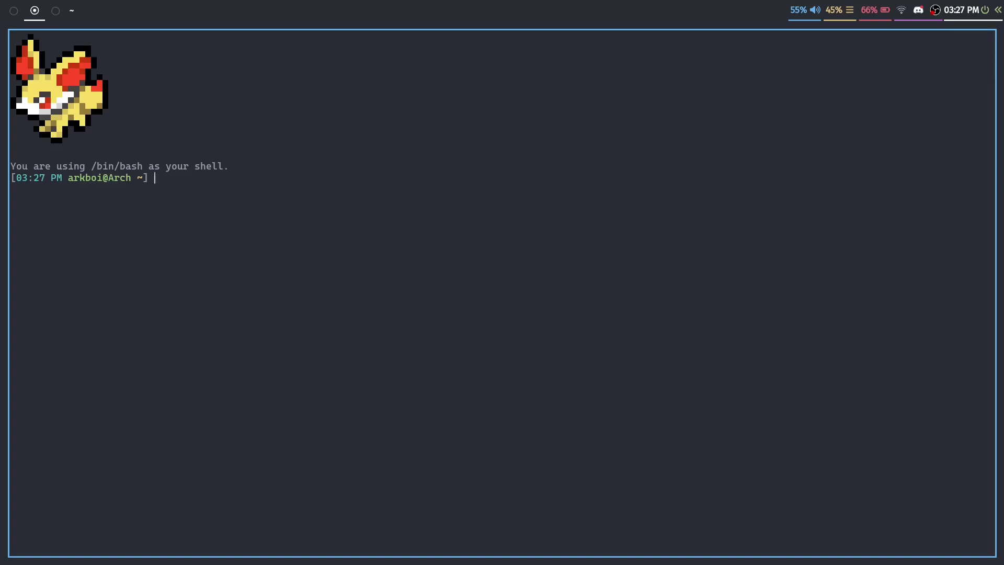
Google 'Nord Colo Palette' in a new Zen Browser tab, then float the kitty terminal on workspace 2
key(super+1)
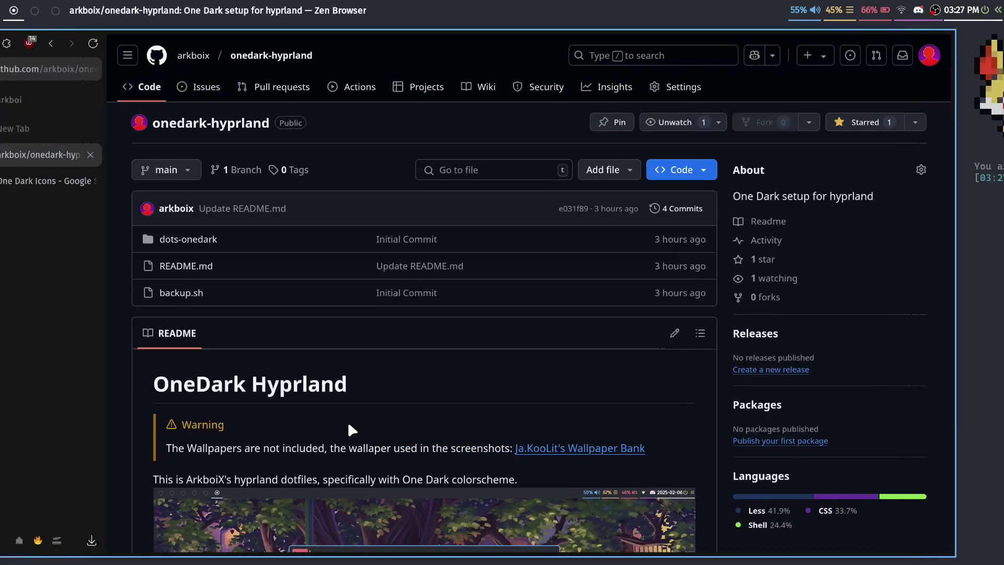
key(ctrl+t)
text(Nord Colo Pal)
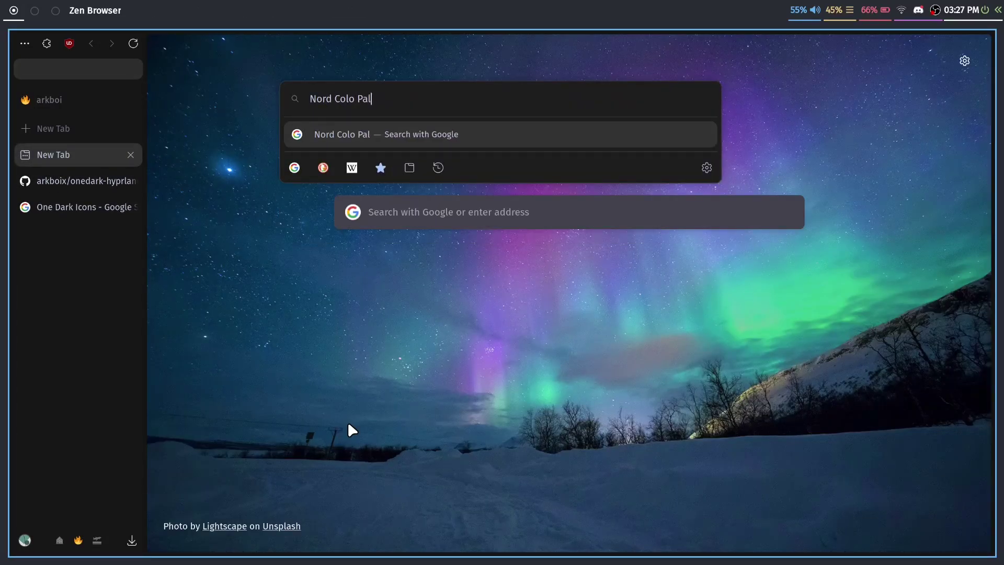
text(ette)
key(Return)
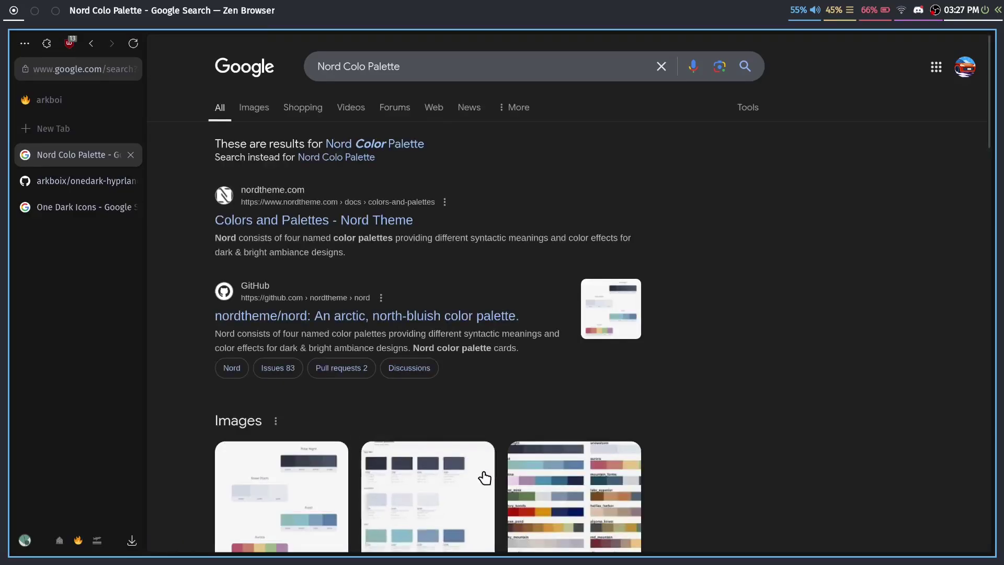
key(super+2)
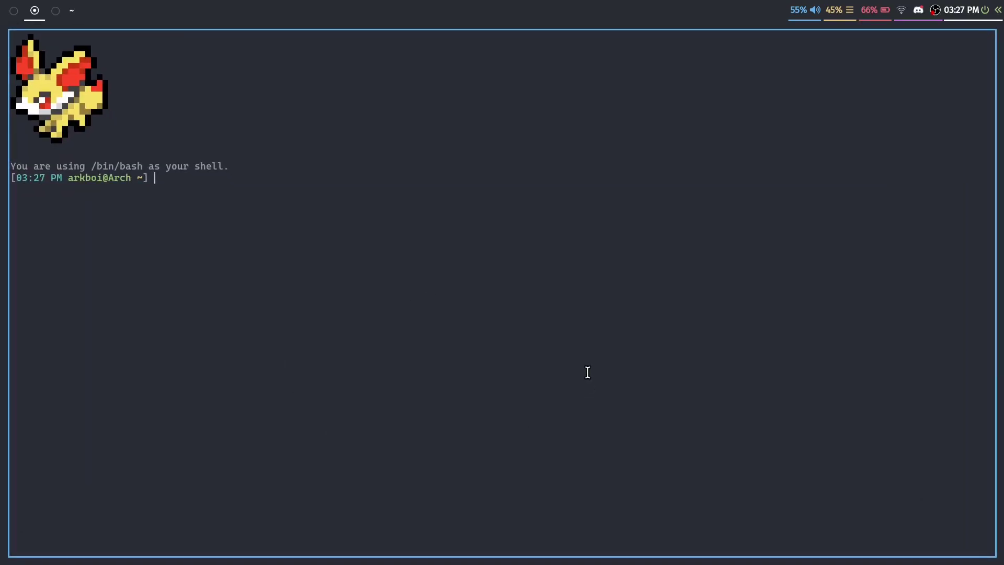
key(super+v)
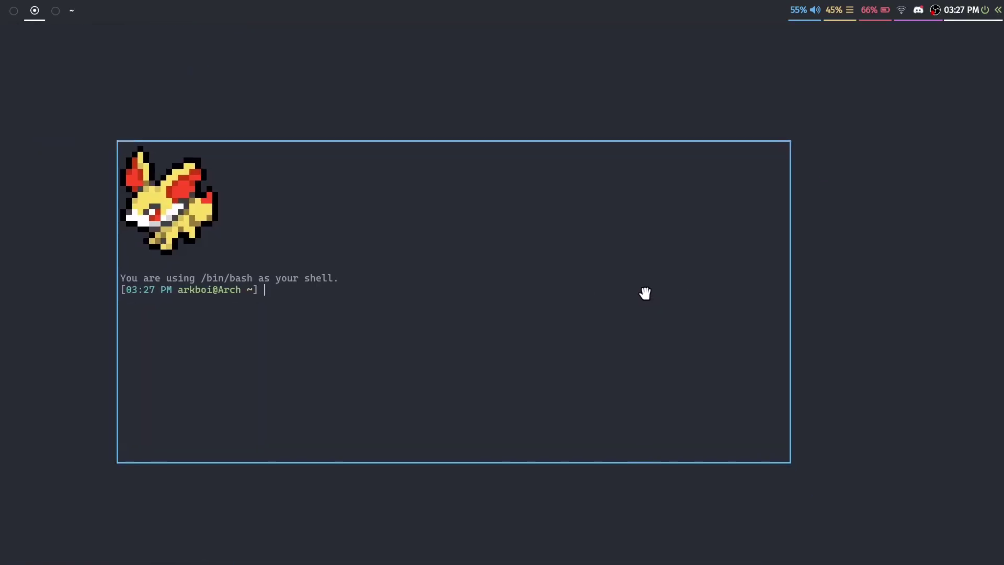